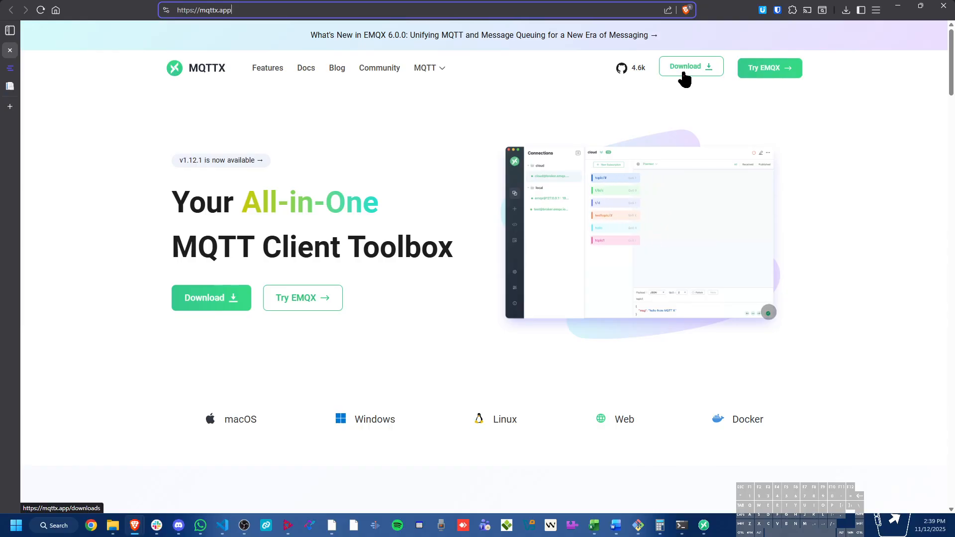
Bring up the MQTTX desktop client to look at its empty connections page, and minimize it again
click(704, 526)
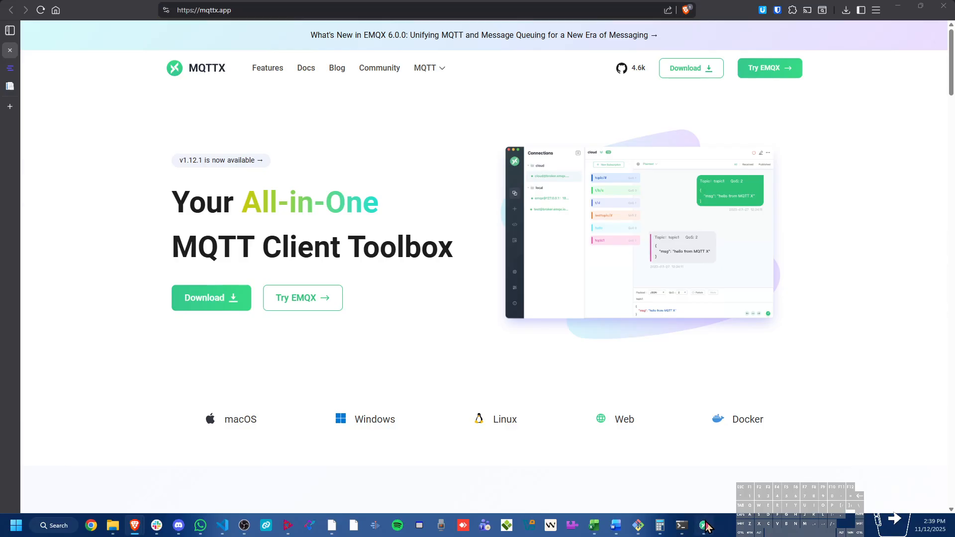
click(616, 160)
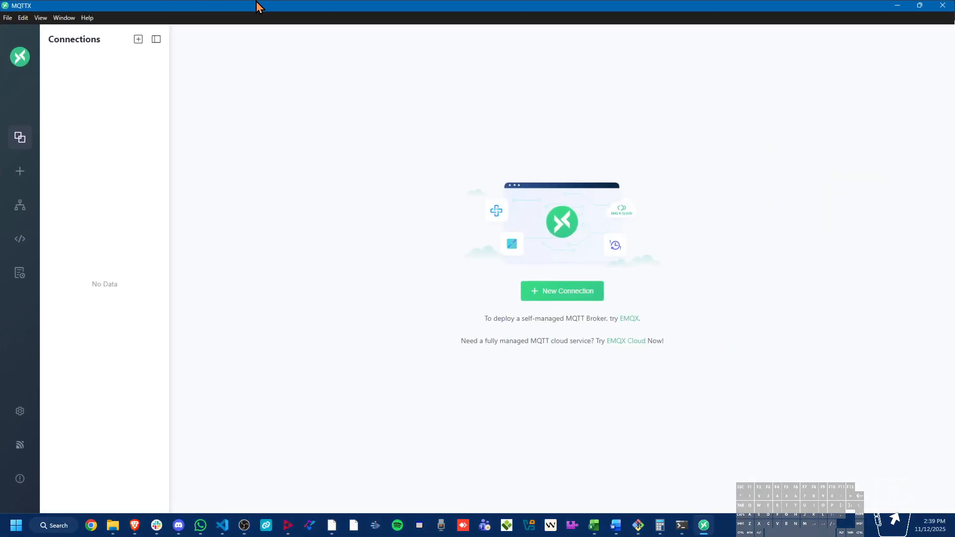
click(898, 6)
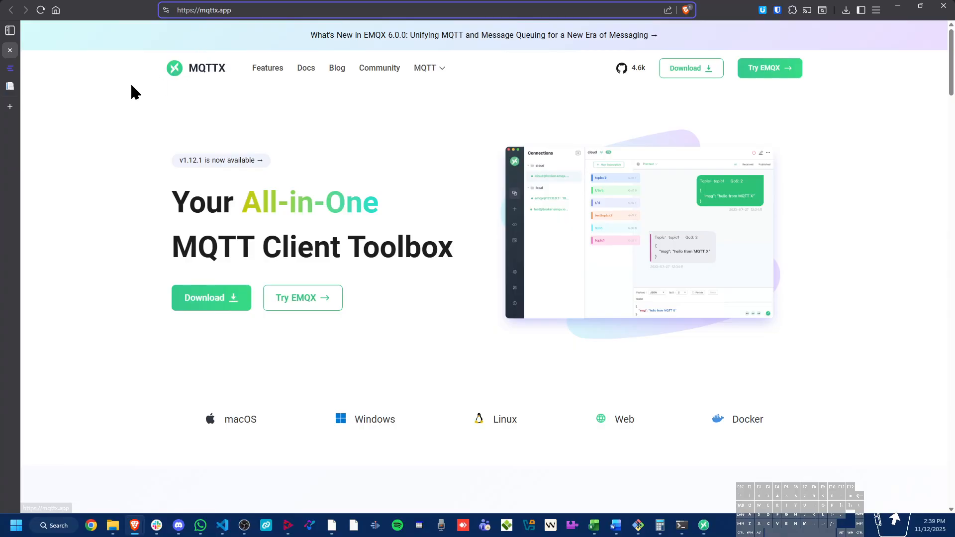
In the EMQX Cloud console, open the Machine_Saver_Starter project and start a new EMQX broker deployment
click(9, 70)
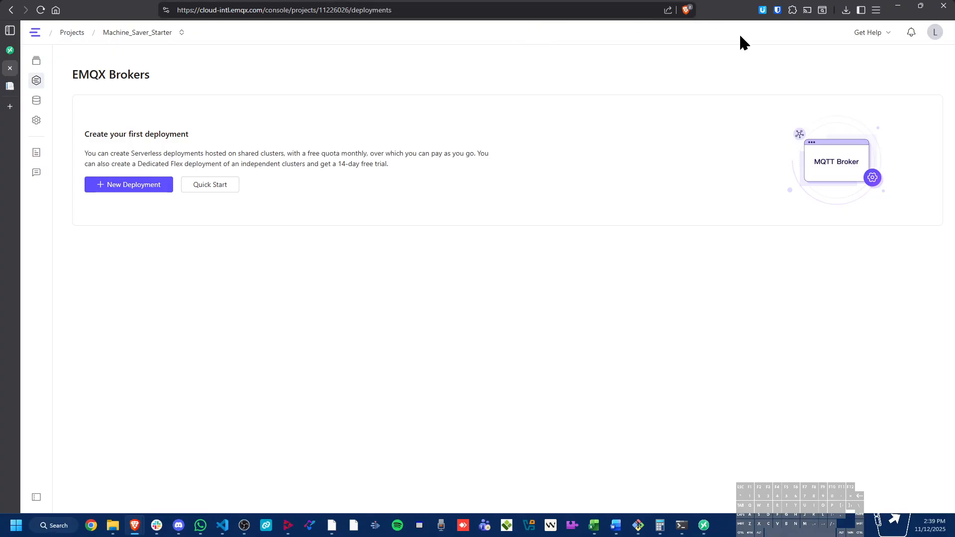
click(68, 33)
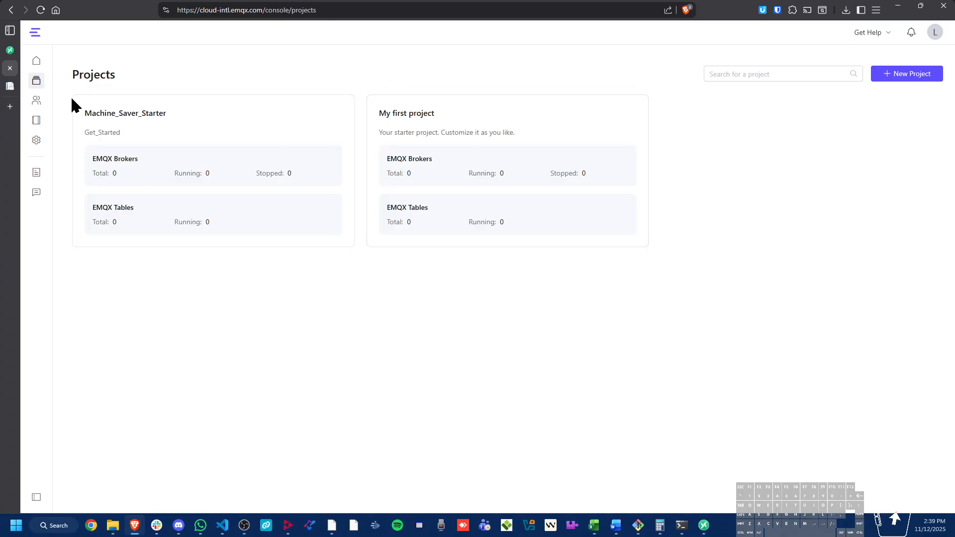
click(192, 141)
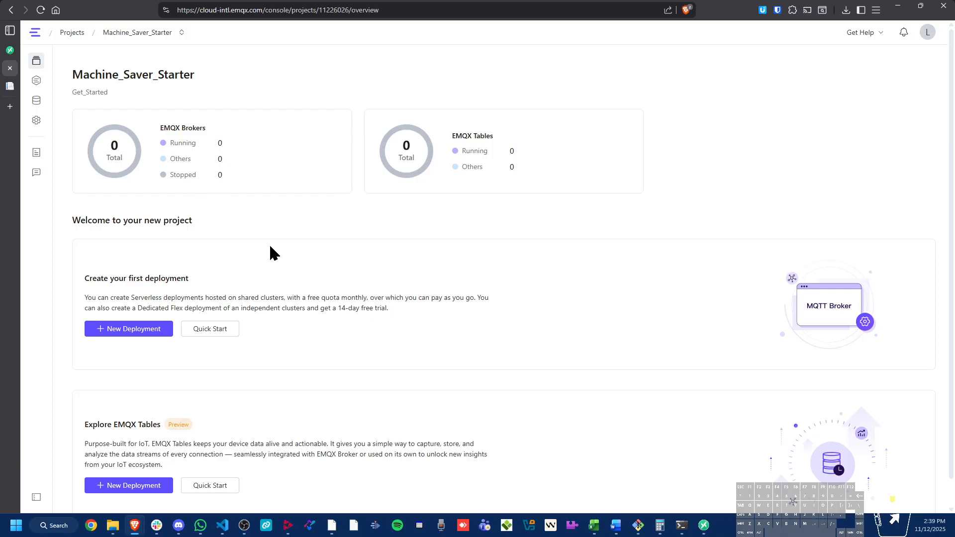
scroll(273, 253, down, 1)
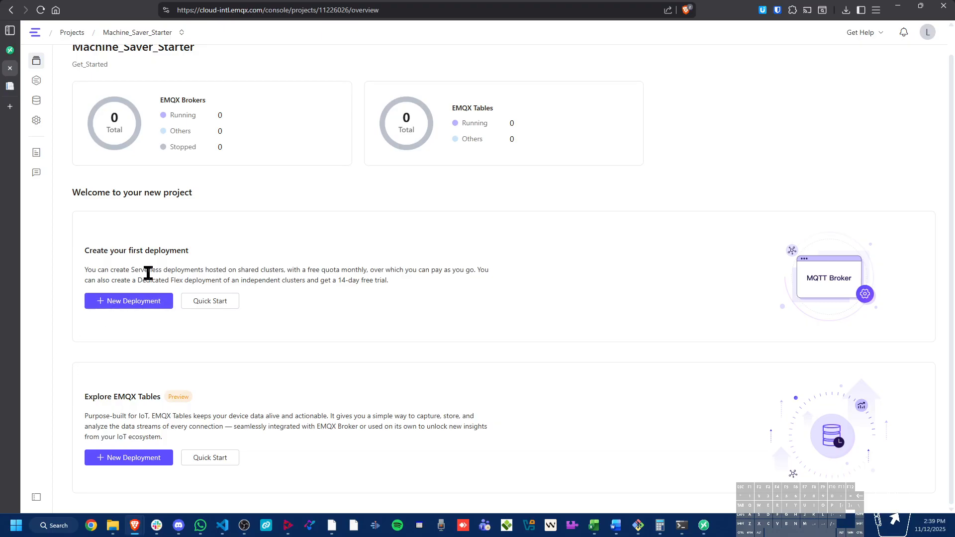
click(142, 303)
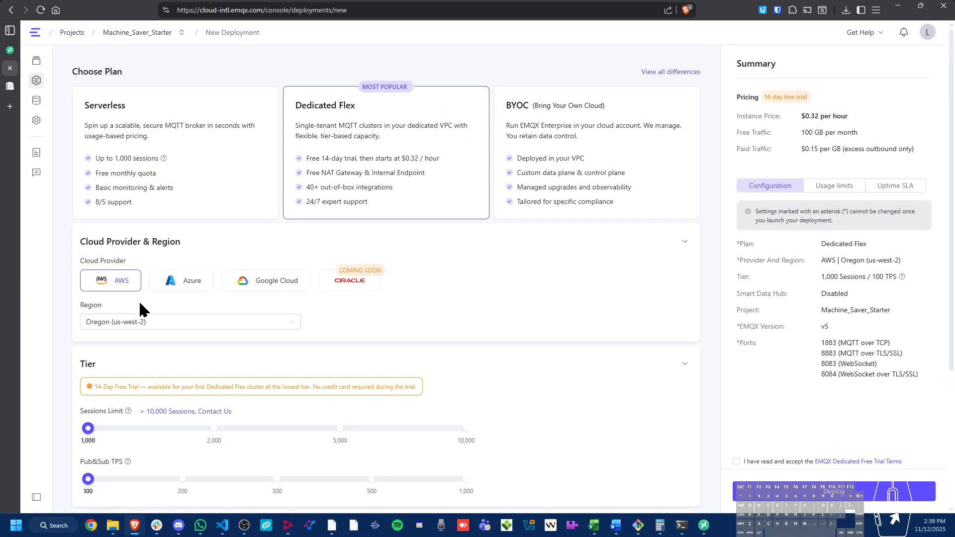
Choose the Serverless plan, review its usage limits and uptime SLA, accept the usage terms and deploy the broker
click(157, 161)
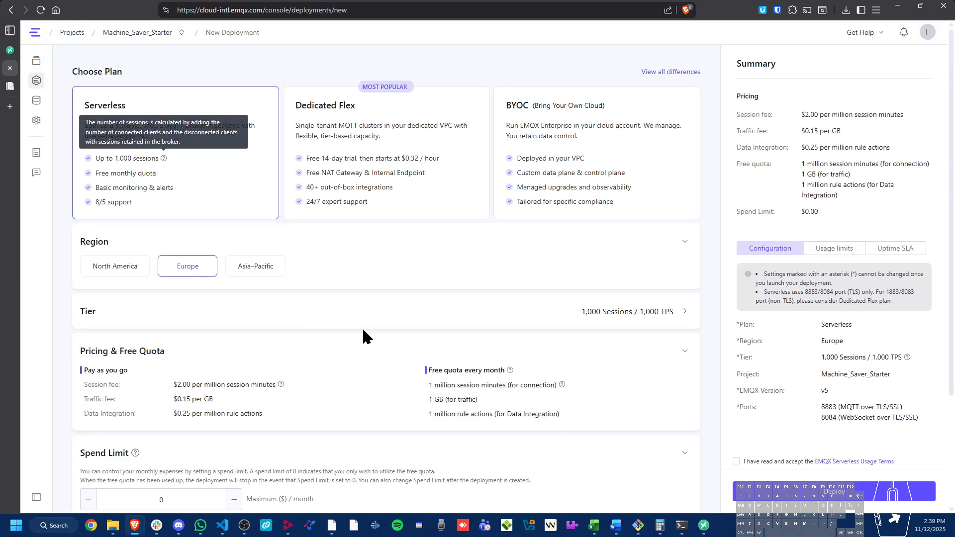
scroll(368, 326, down, 3)
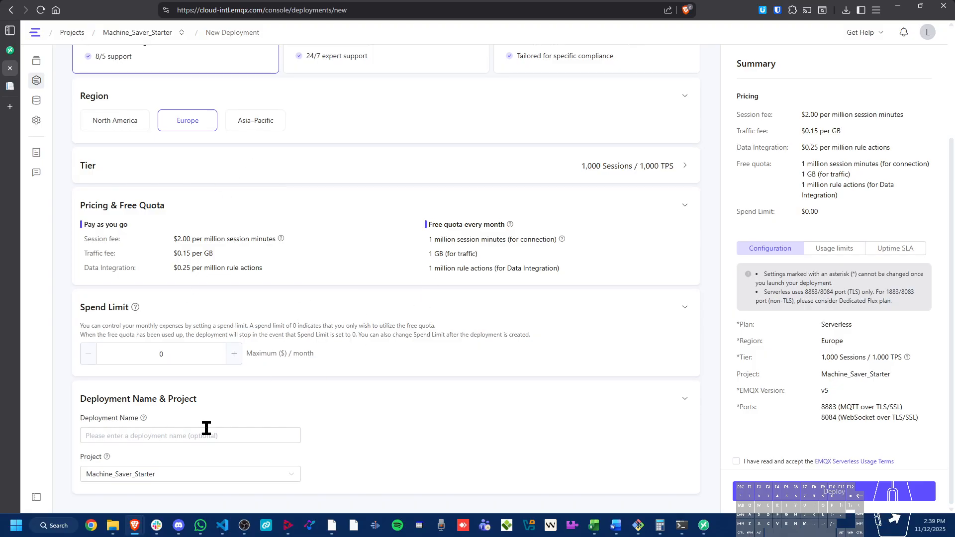
click(178, 356)
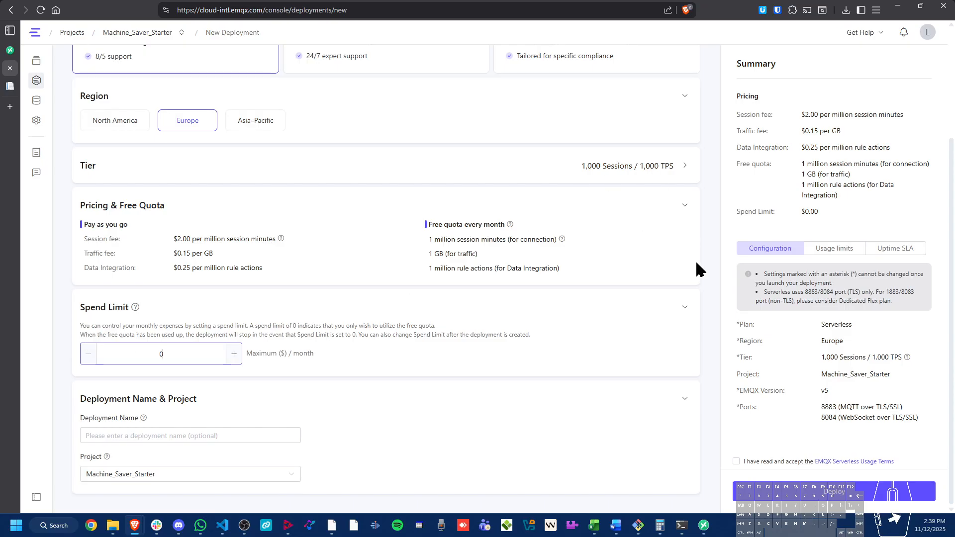
click(853, 252)
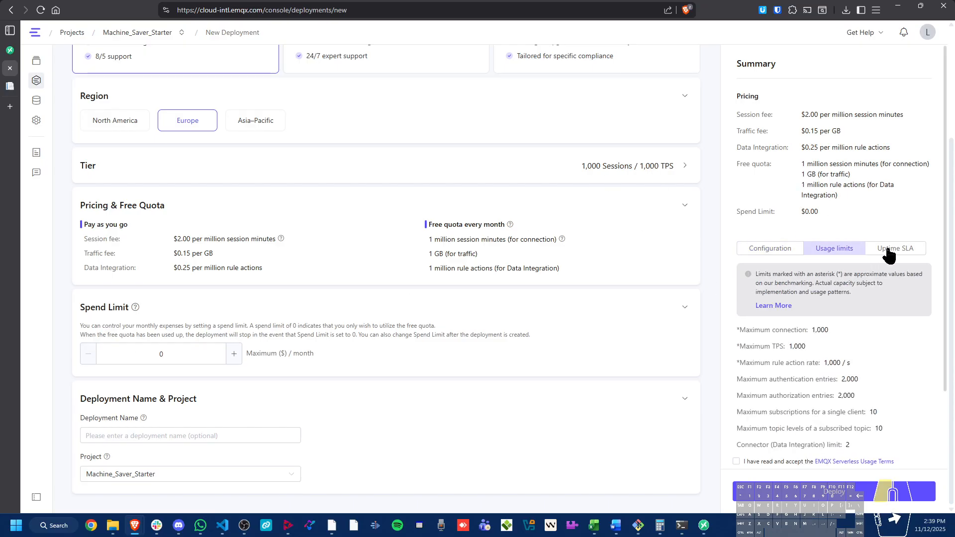
click(886, 251)
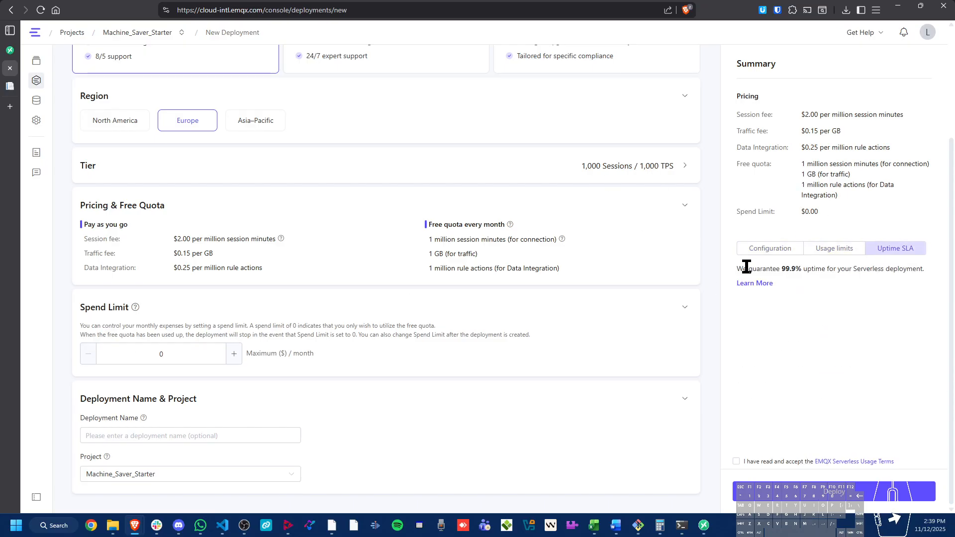
click(736, 461)
click(788, 498)
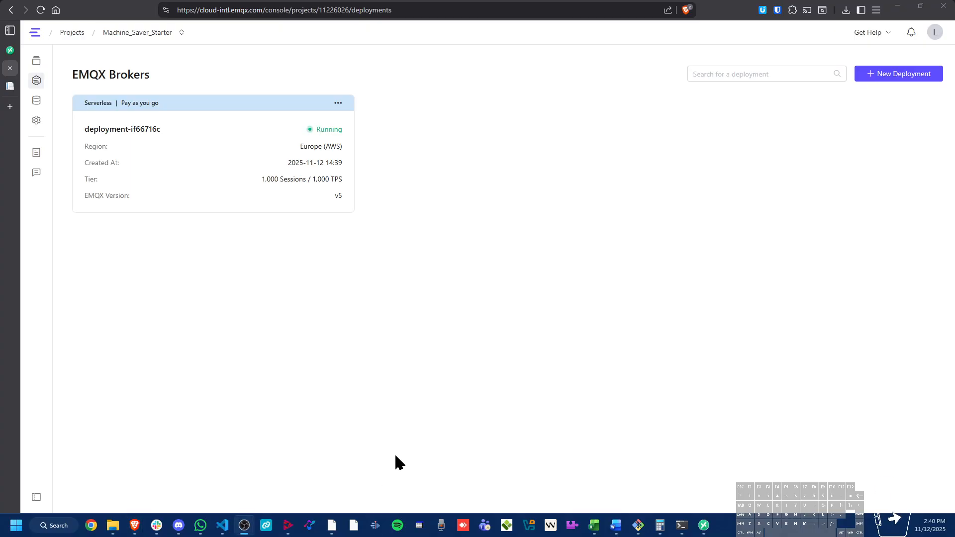
Open the new serverless deployment and go to its access control authorization rules for all users
click(322, 141)
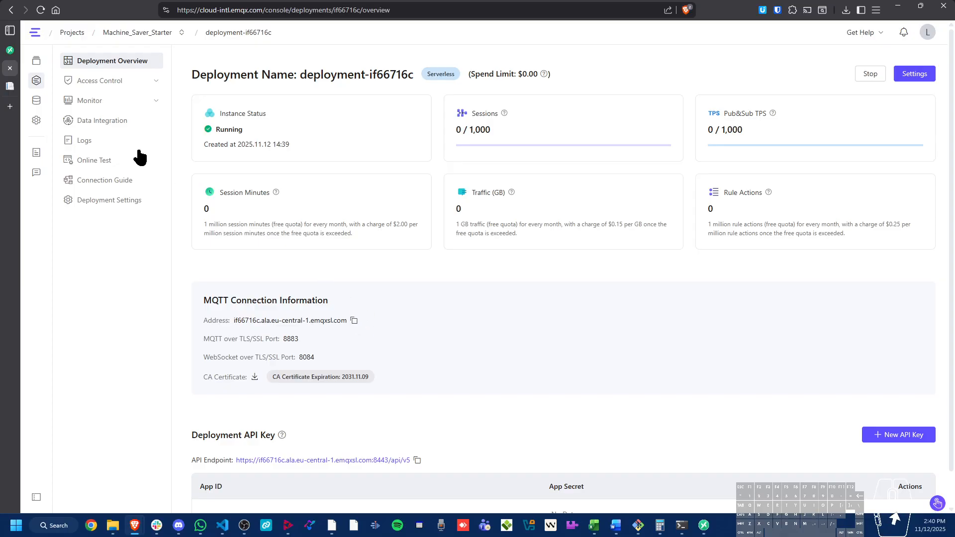
click(125, 85)
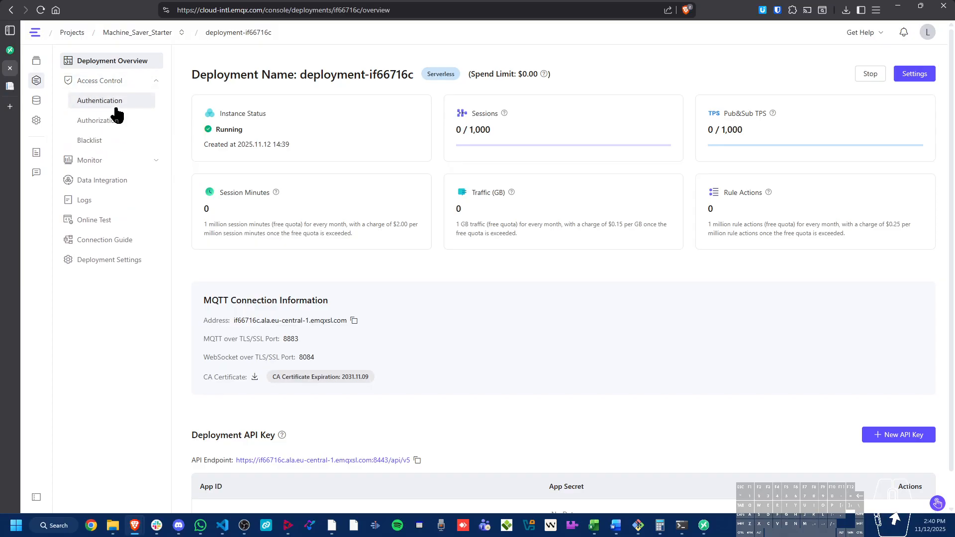
click(119, 101)
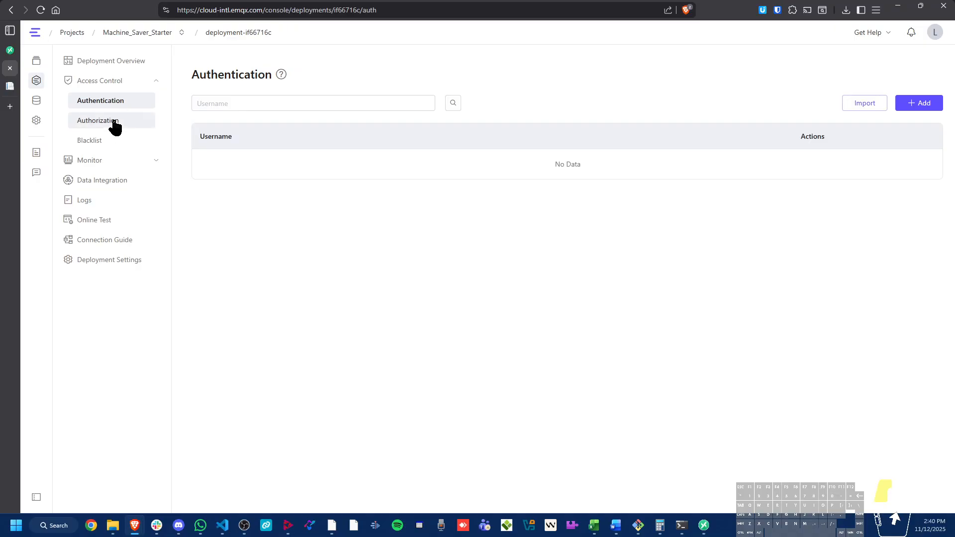
click(115, 124)
click(325, 119)
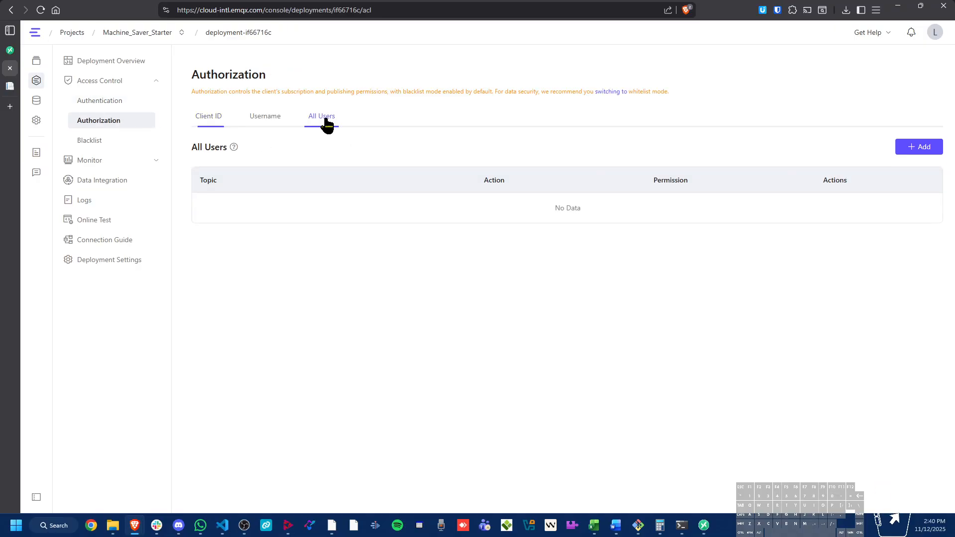
Add an all-users authorization rule for topic # with action Publish & Subscribe and permission Allow
click(919, 152)
click(431, 157)
text(#)
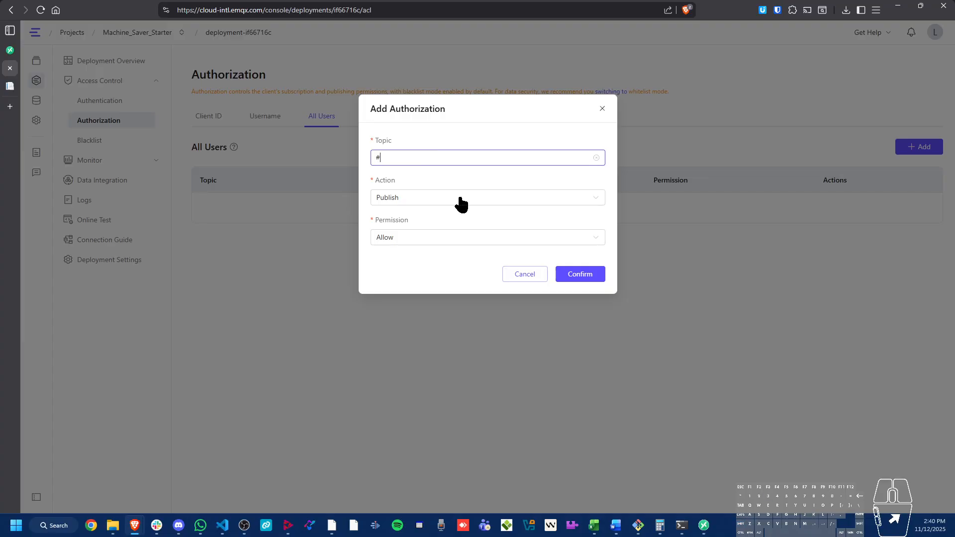
click(485, 198)
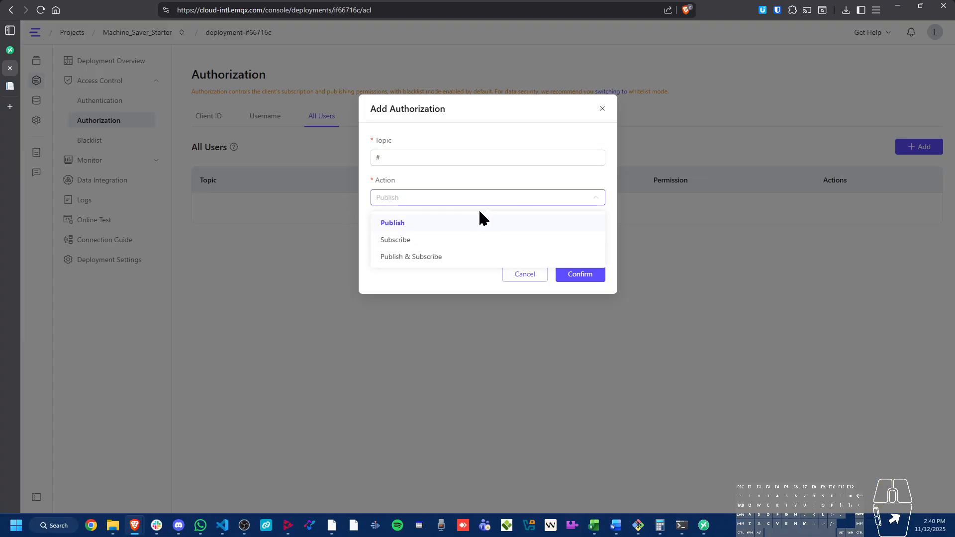
click(455, 259)
click(457, 239)
click(458, 240)
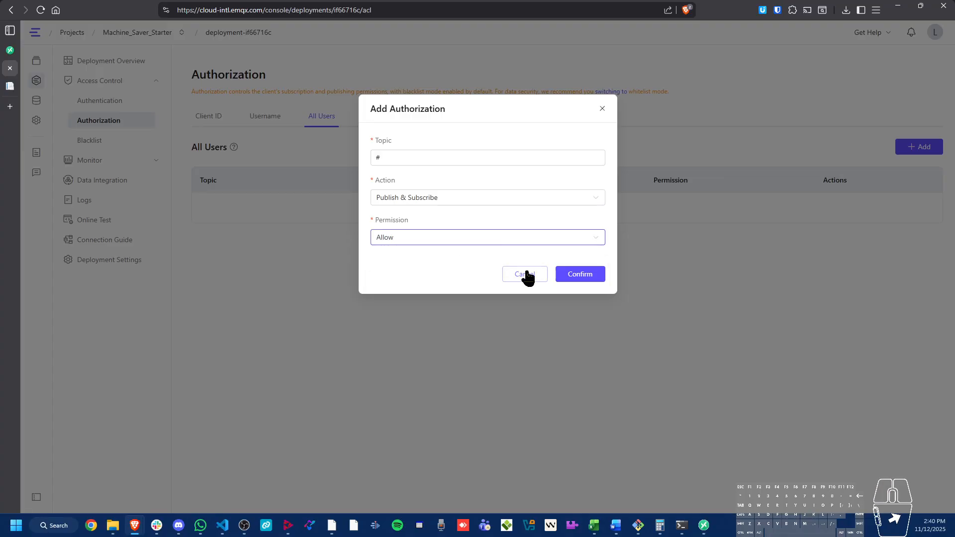
click(573, 277)
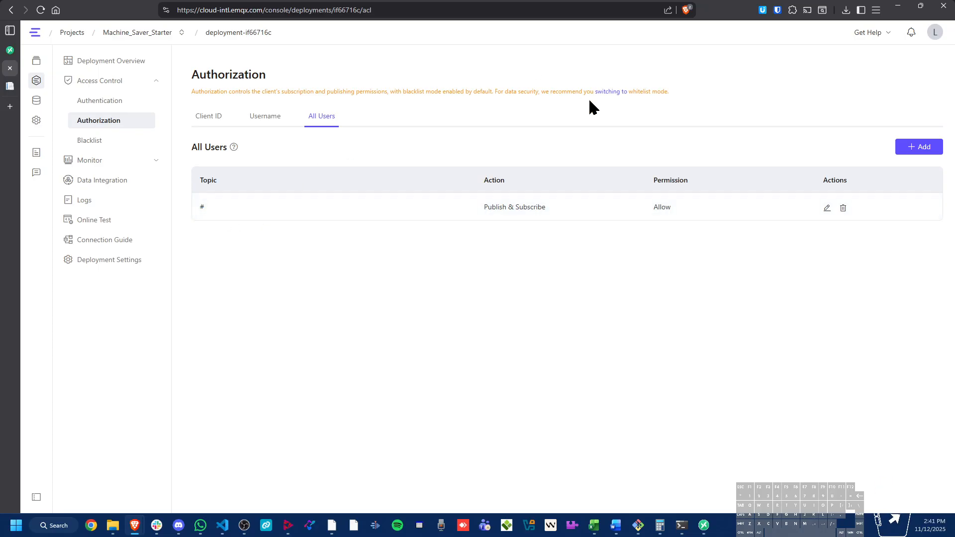
drag(191, 93, 390, 103)
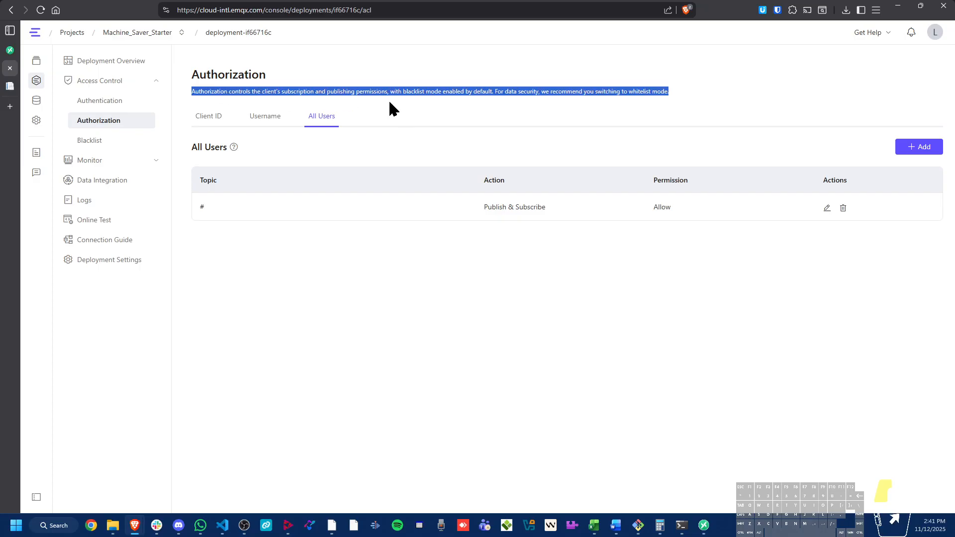
click(686, 99)
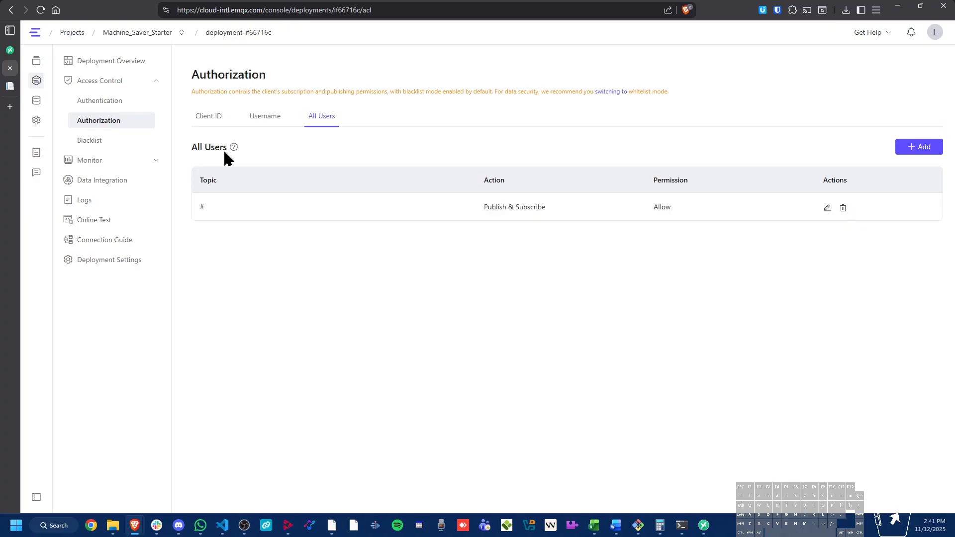
Add an authentication entry with username Machine_Saver_Portal and its password, and dismiss the offer to save the login
click(107, 102)
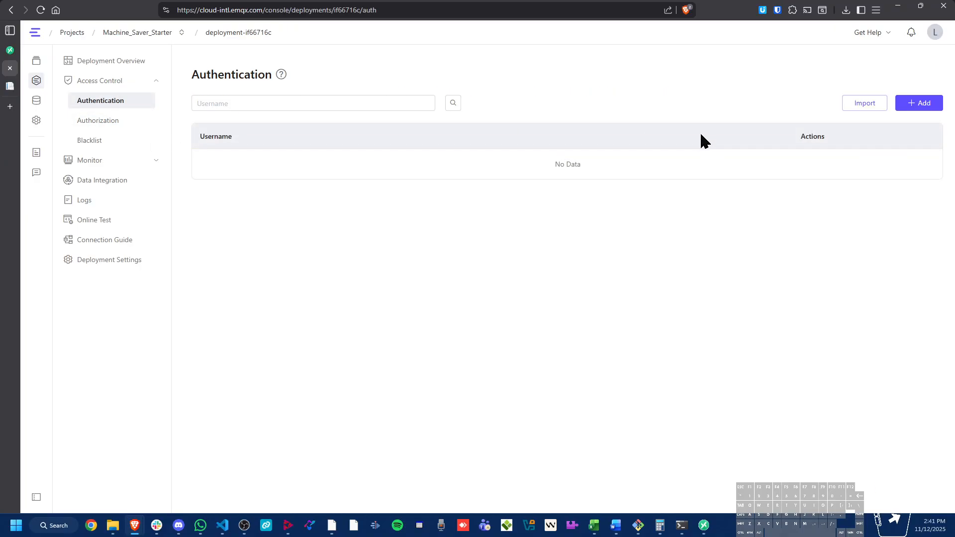
click(920, 104)
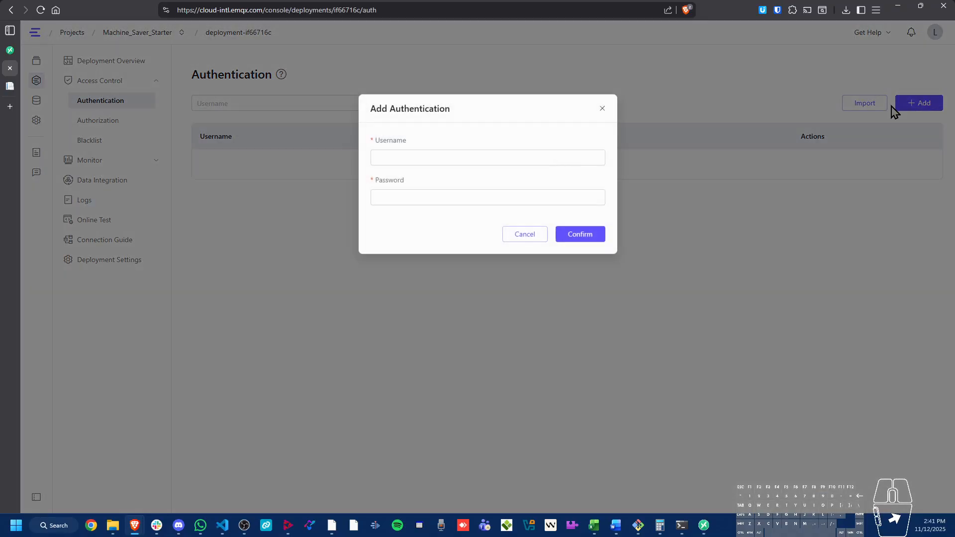
click(472, 156)
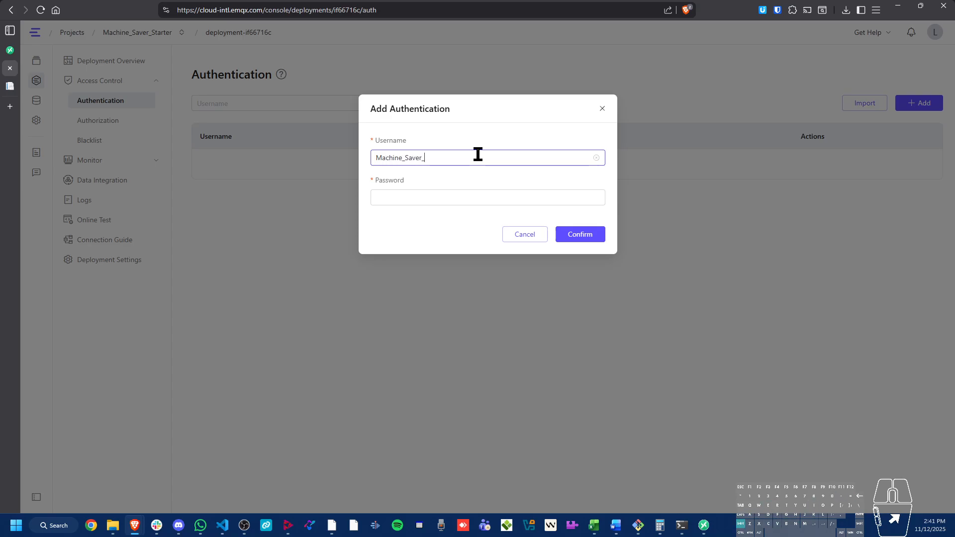
key(ctrl+a)
key(ctrl+c)
click(440, 201)
key(ctrl+v)
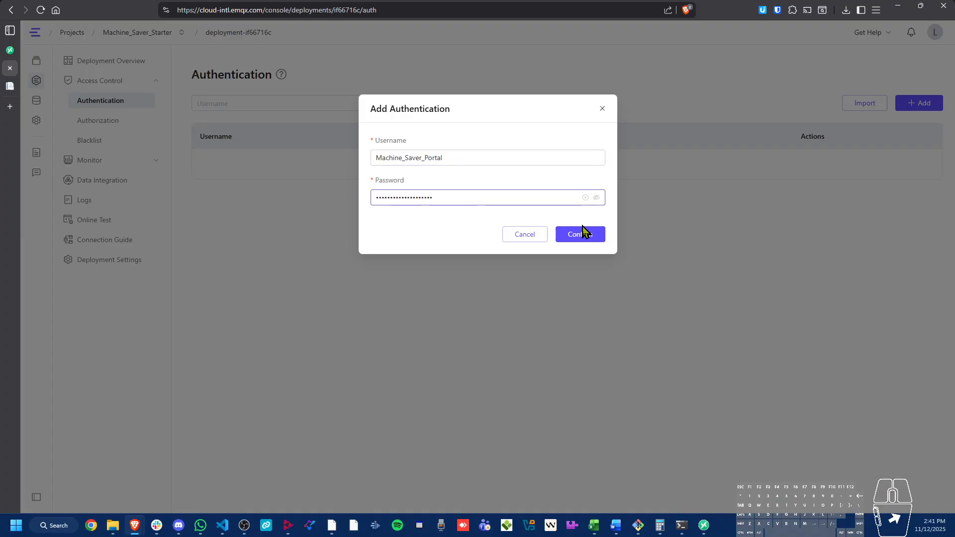
click(572, 236)
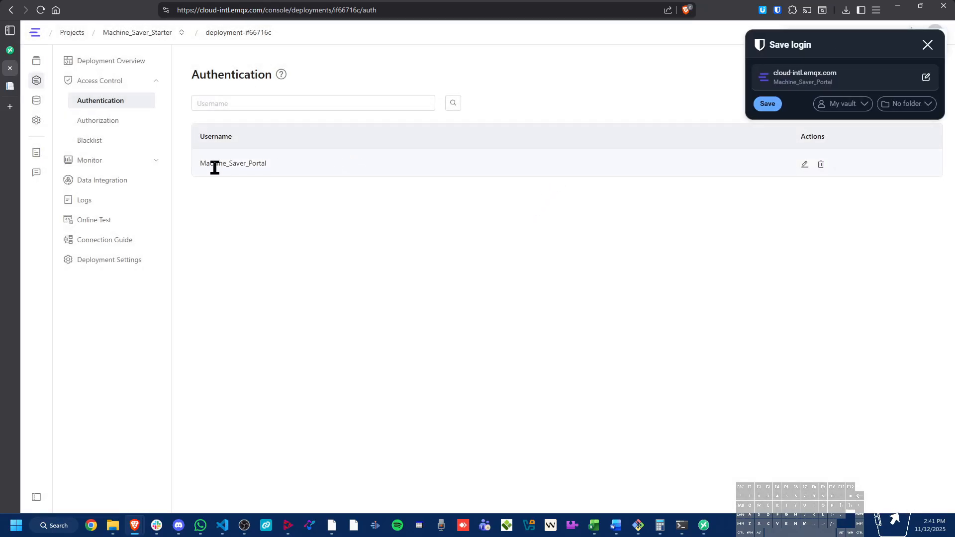
click(927, 45)
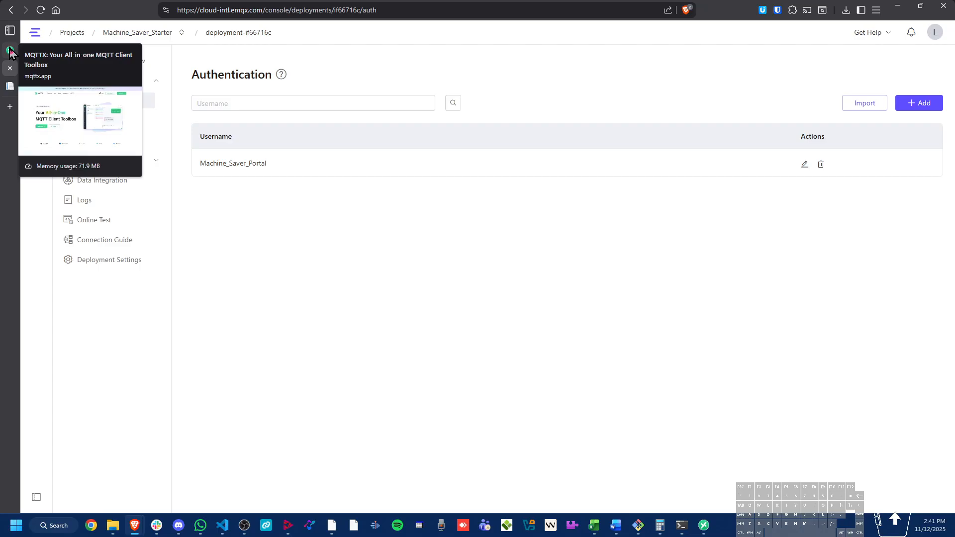
Open the deployment's online test and connect with auto-generated authentication
click(91, 221)
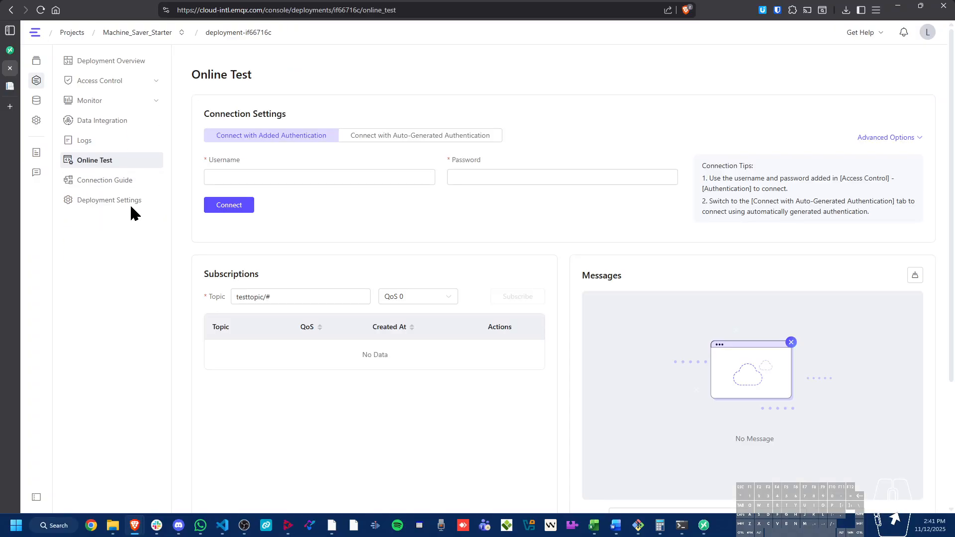
click(393, 135)
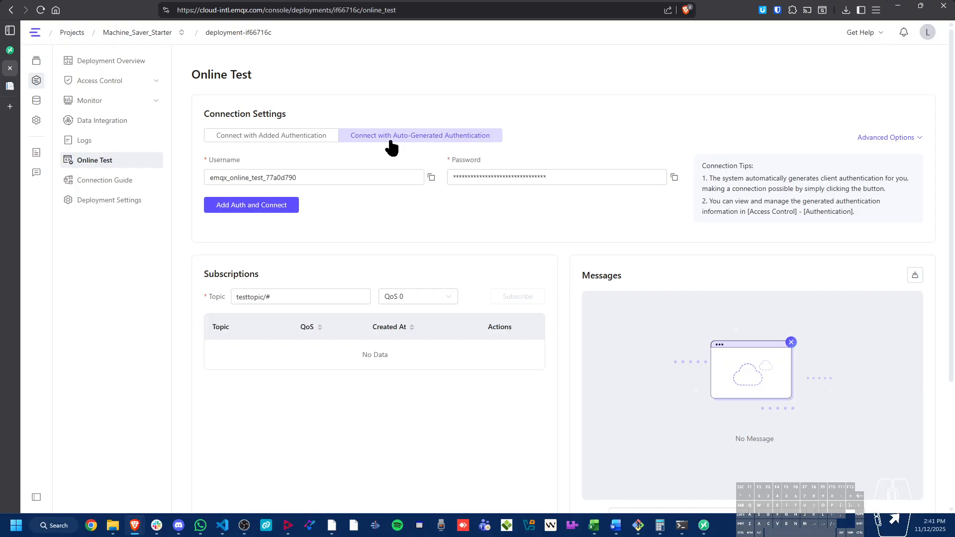
click(256, 210)
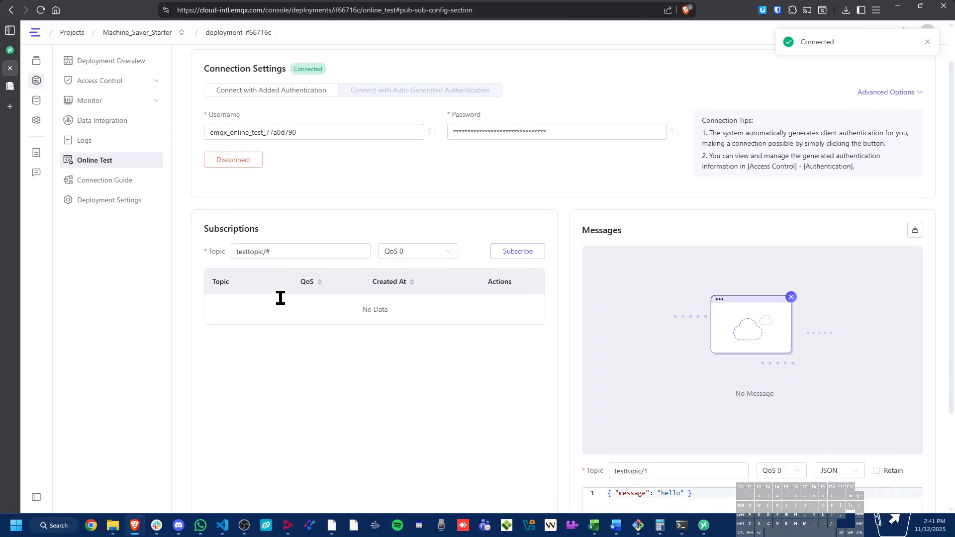
Subscribe to topic # with QoS 0 in the online test
triple_click(284, 122)
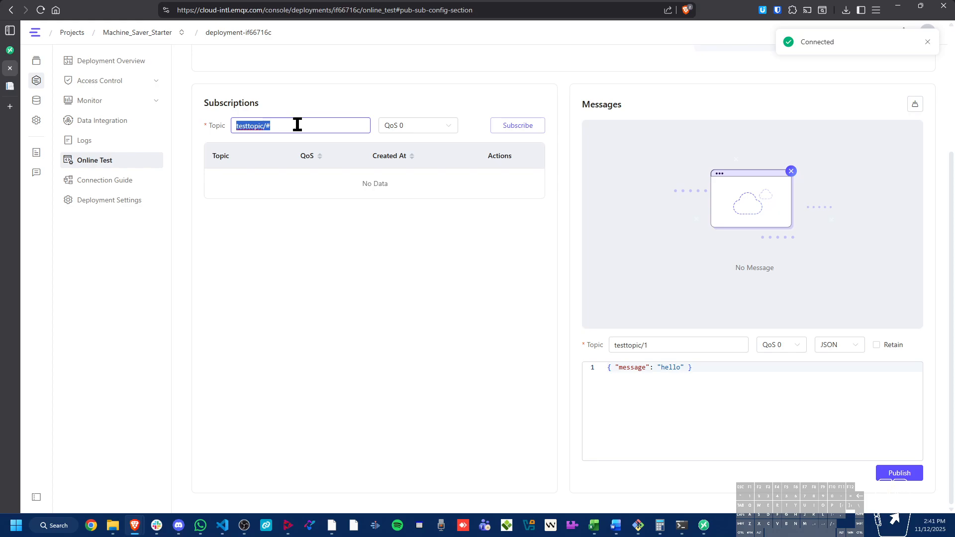
text(#)
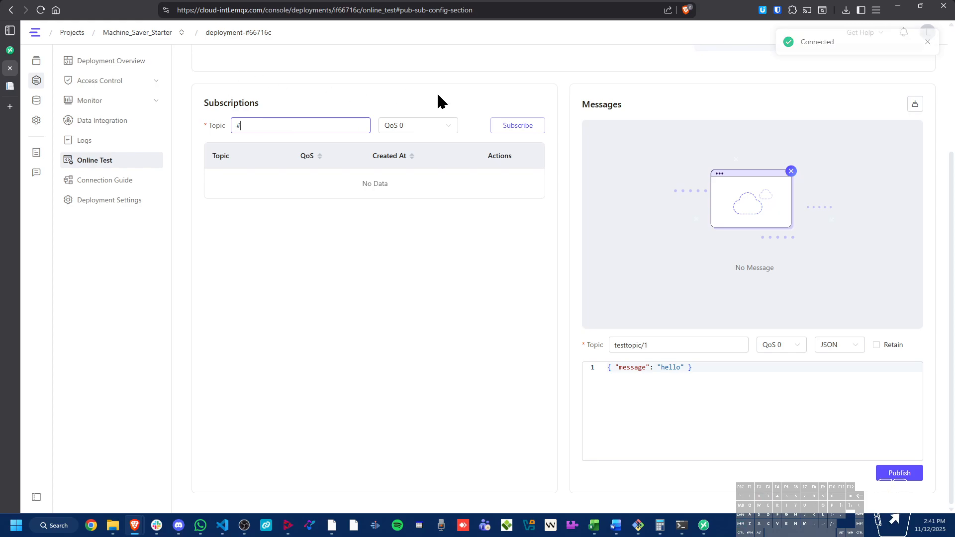
click(524, 123)
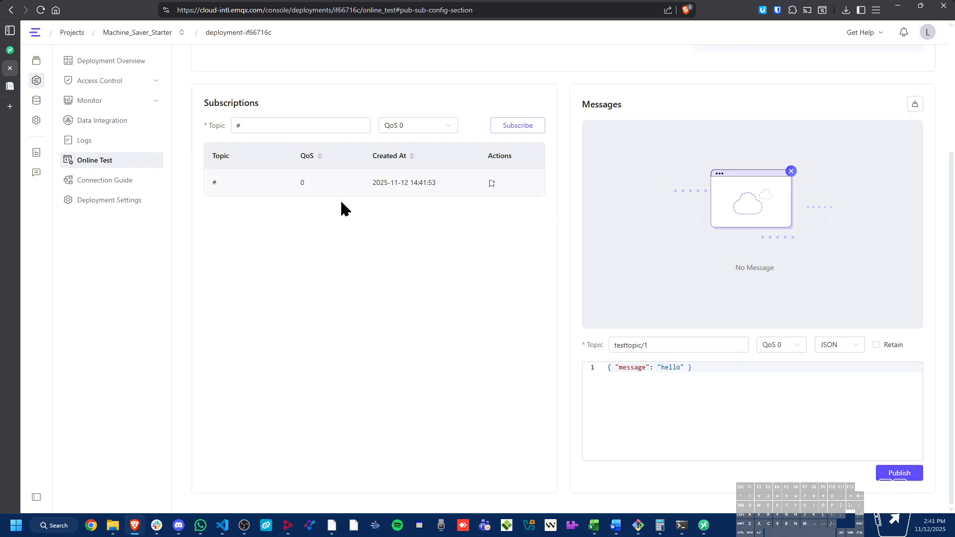
scroll(709, 194, up, 3)
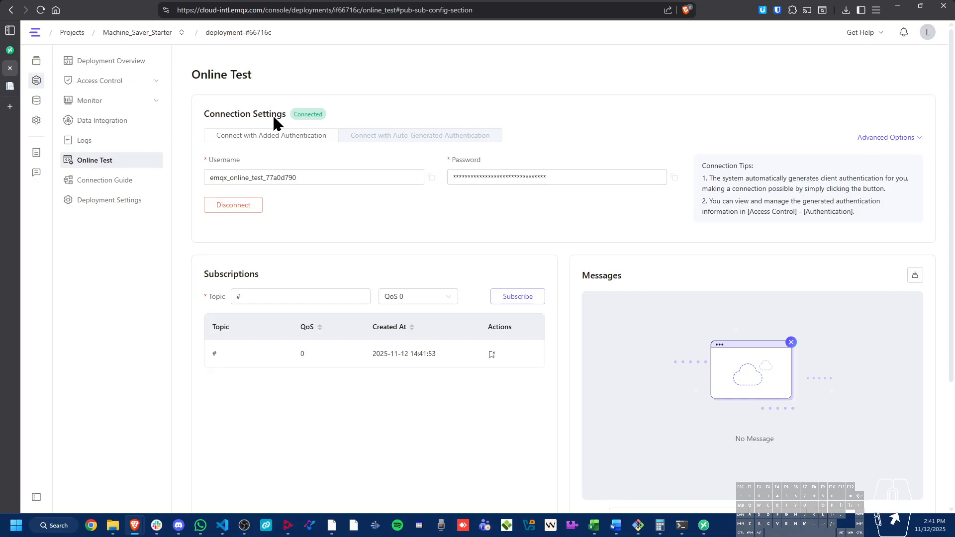
Switch to the nanowipom.com Integrations page, discard the open integration form and start a new integration
click(10, 86)
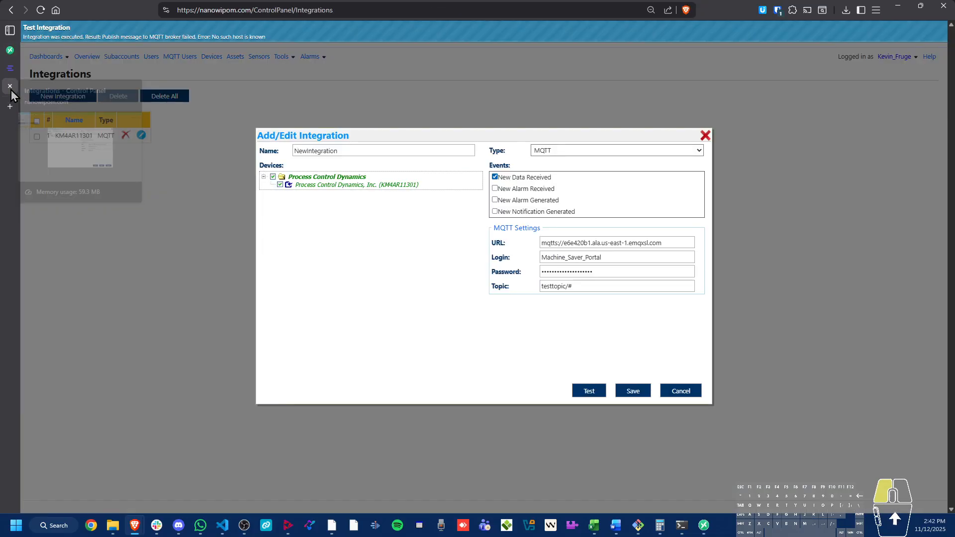
click(706, 137)
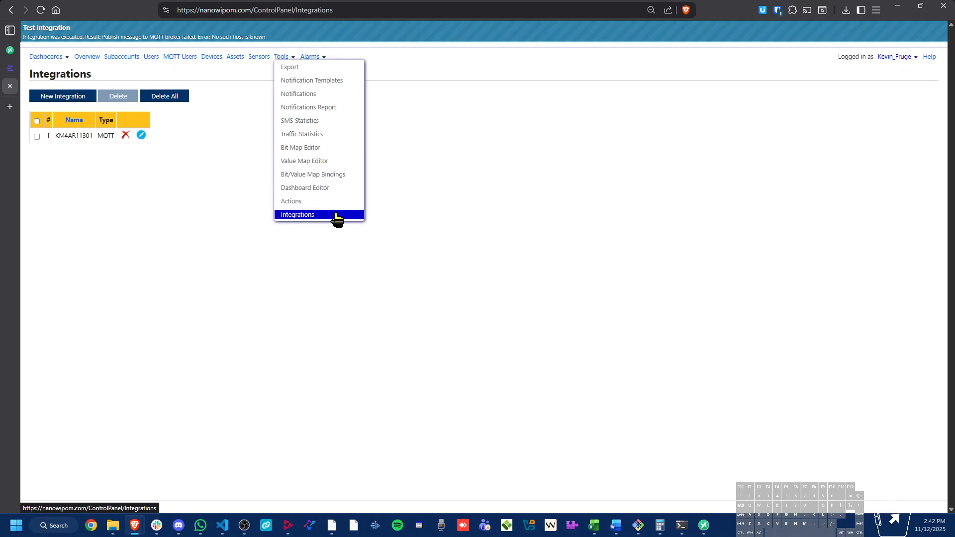
click(50, 97)
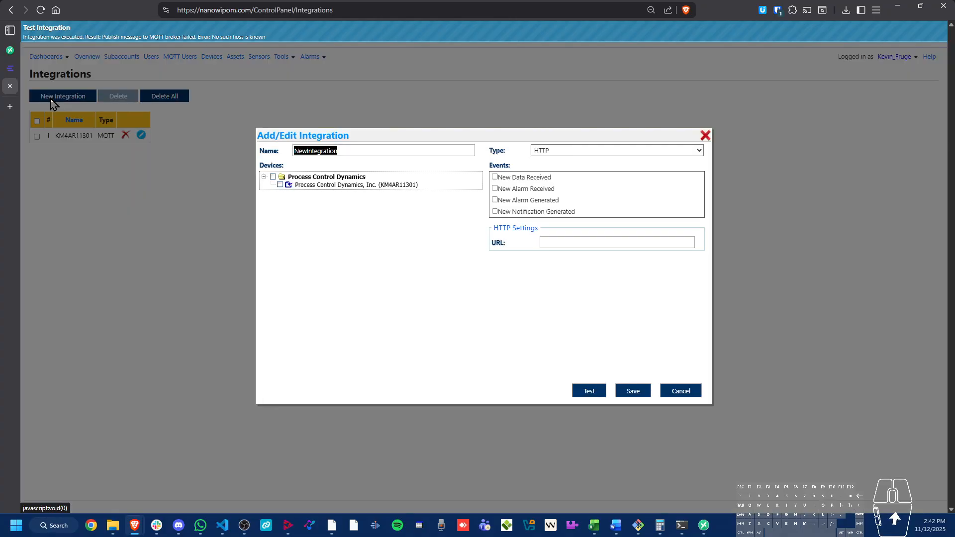
Select the Process Control Dynamics, Inc. (KM4AR11301) device, name the integration EMQX_Test and set its type to MQTT
click(280, 184)
click(347, 150)
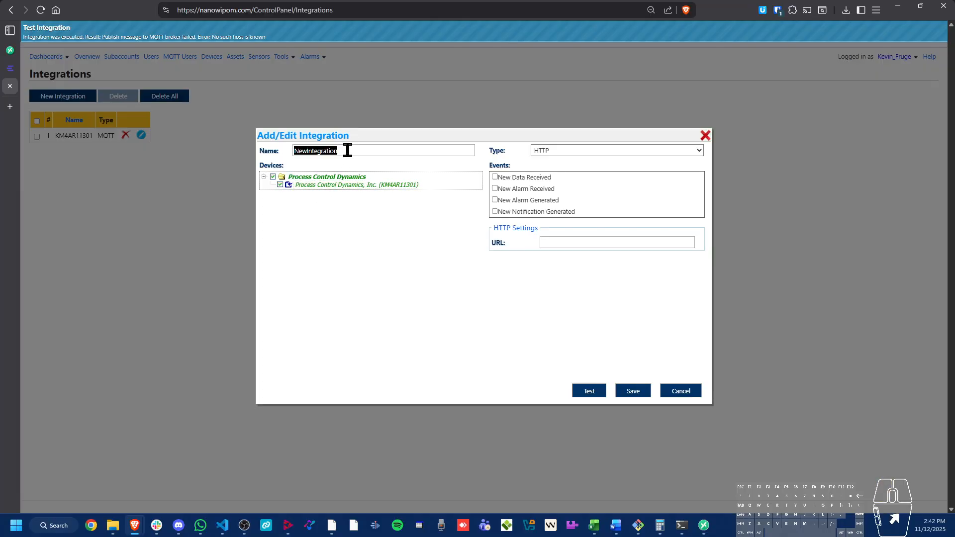
text(EM)
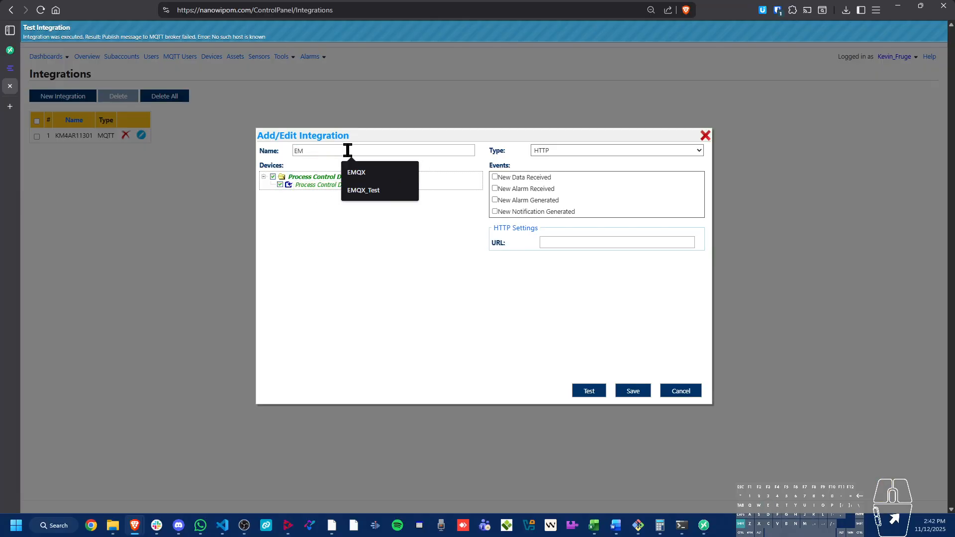
text(QX_)
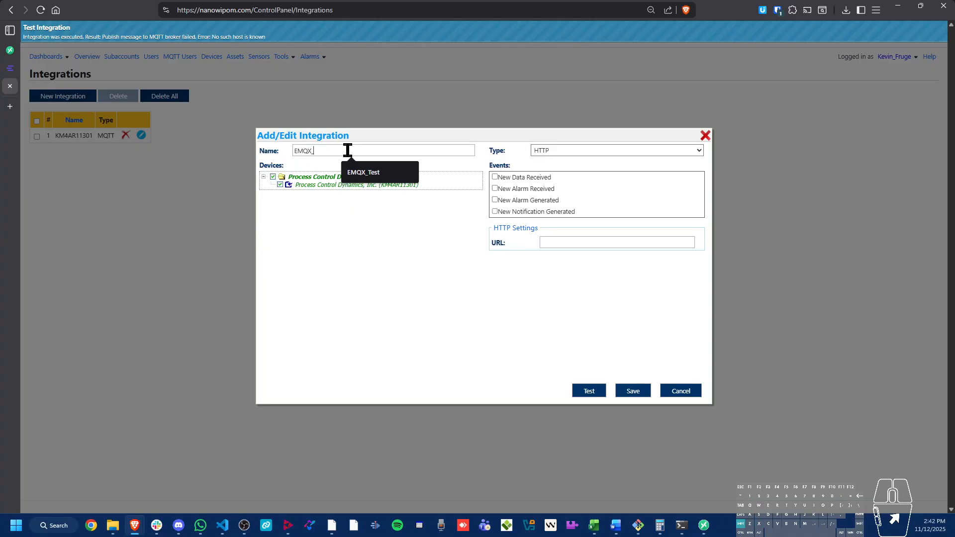
text(Test)
click(602, 149)
click(586, 176)
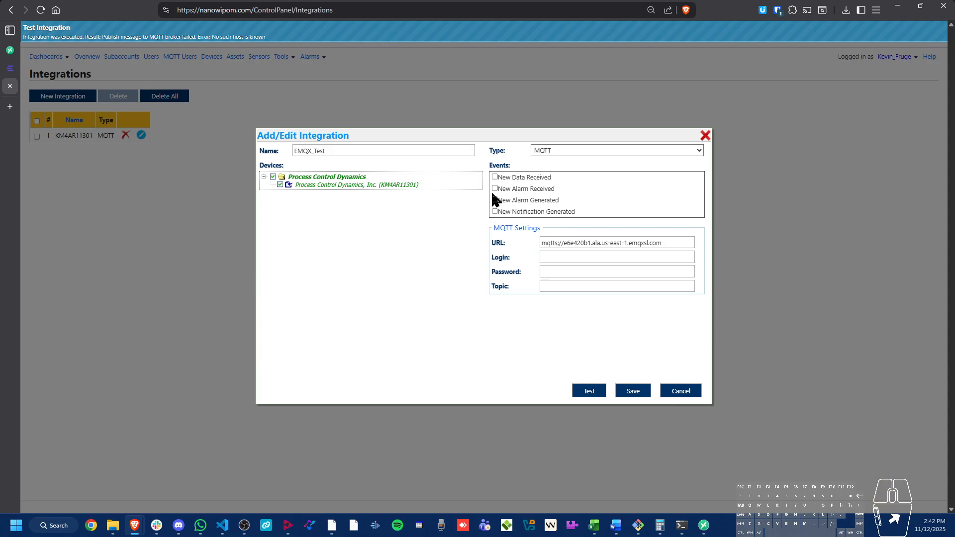
Switch to the EMQX console and copy the MQTT connection address from the deployment overview
click(11, 70)
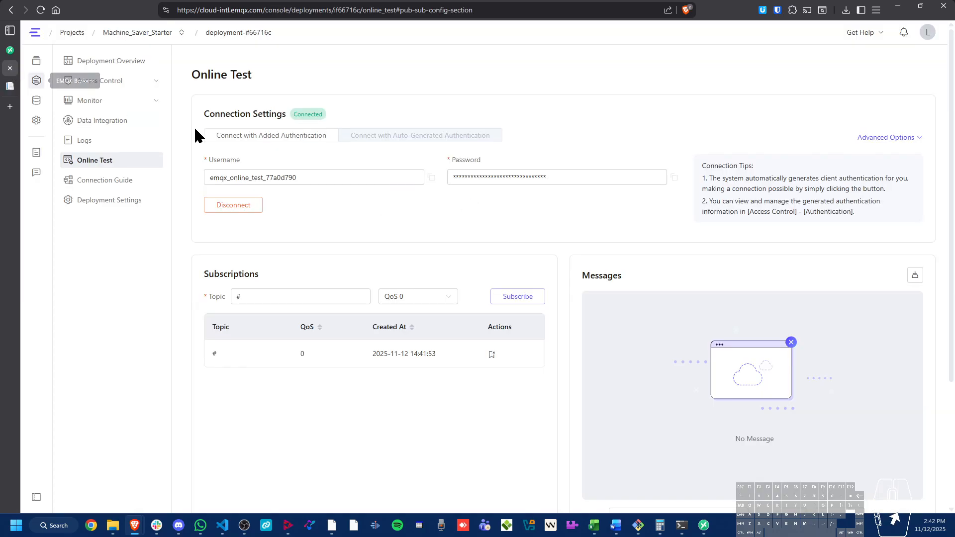
click(119, 62)
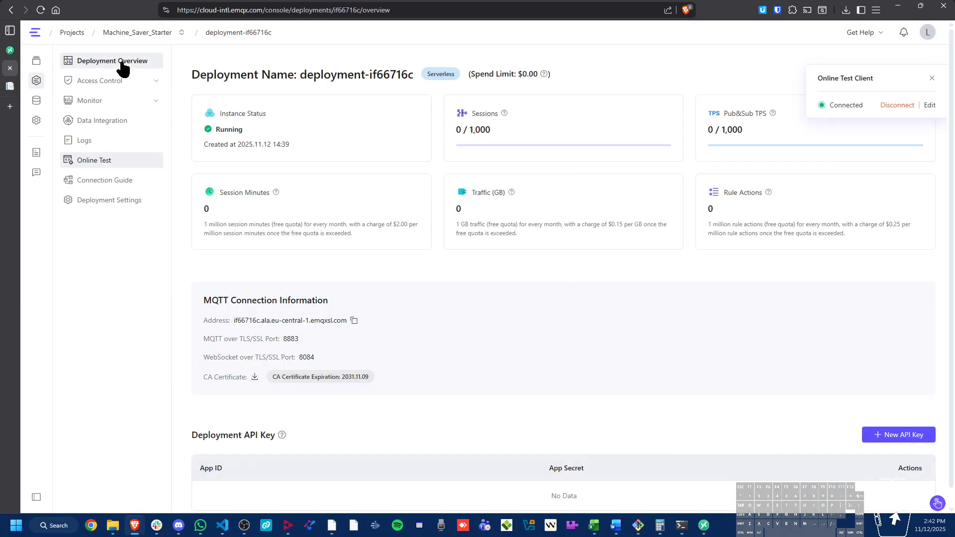
click(354, 320)
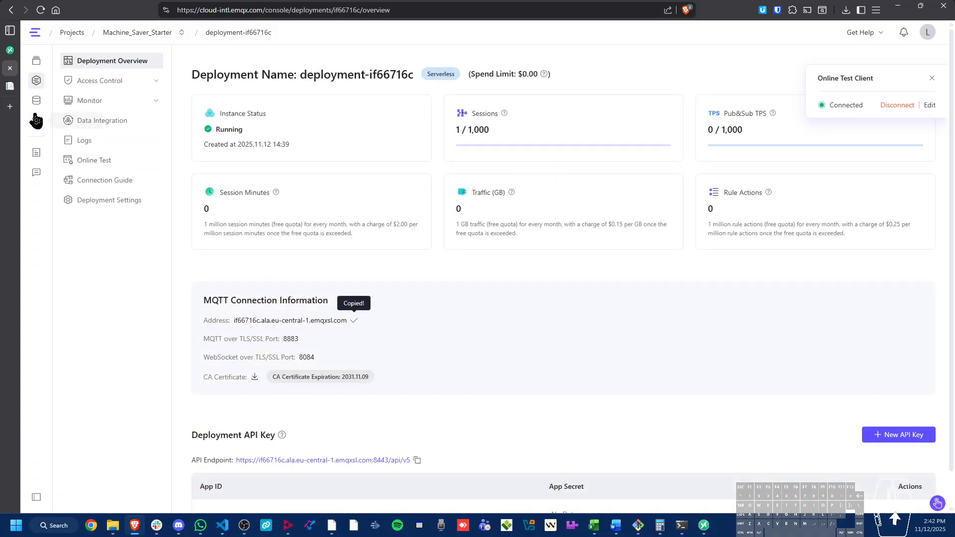
Back in the integration form, replace the URL's host with the copied address, giving mqtts://if66716c.ala.eu-central-1.emqxsl.com
click(10, 85)
triple_click(673, 245)
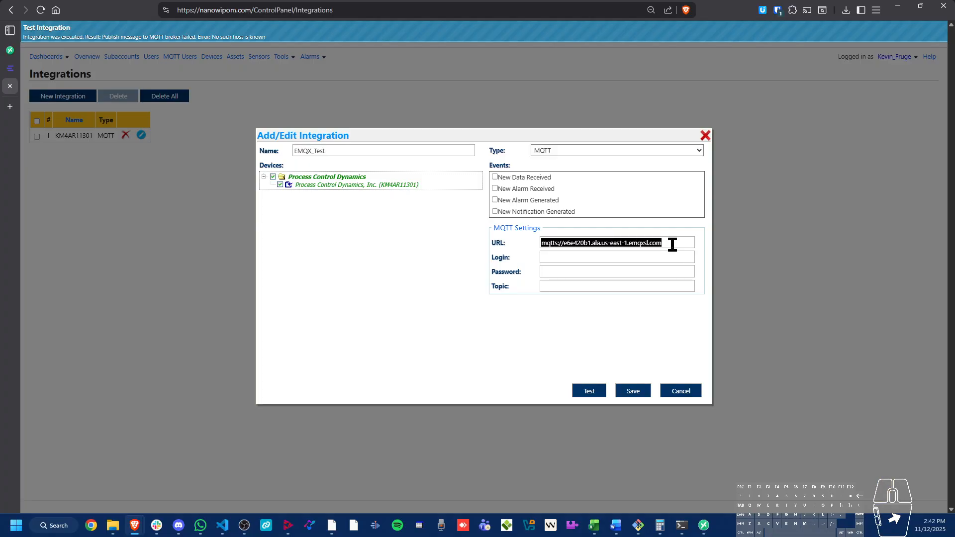
click(576, 243)
drag(563, 243, 733, 251)
key(ctrl+v)
click(542, 243)
Set the integration's MQTT login to Machine_Saver_Portal and fill in the password
click(580, 257)
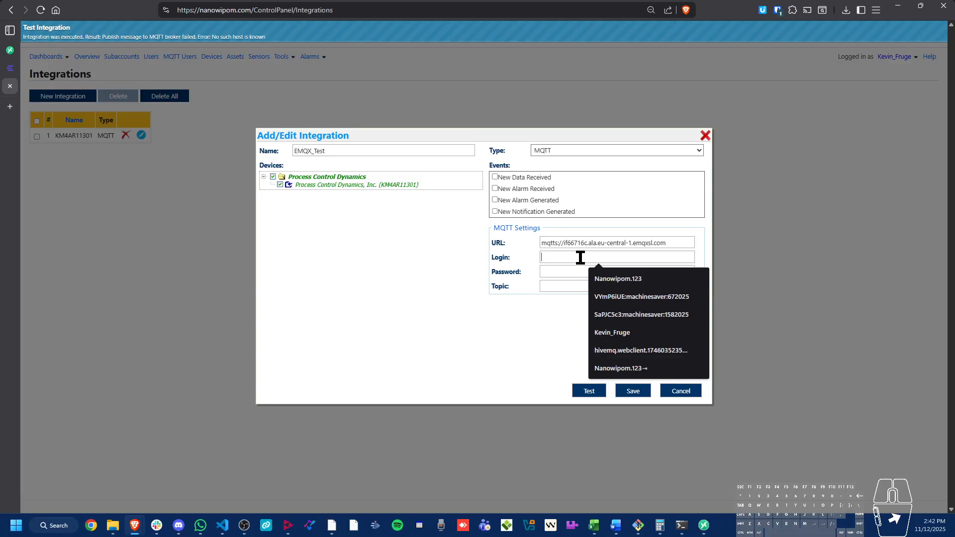
text(Por)
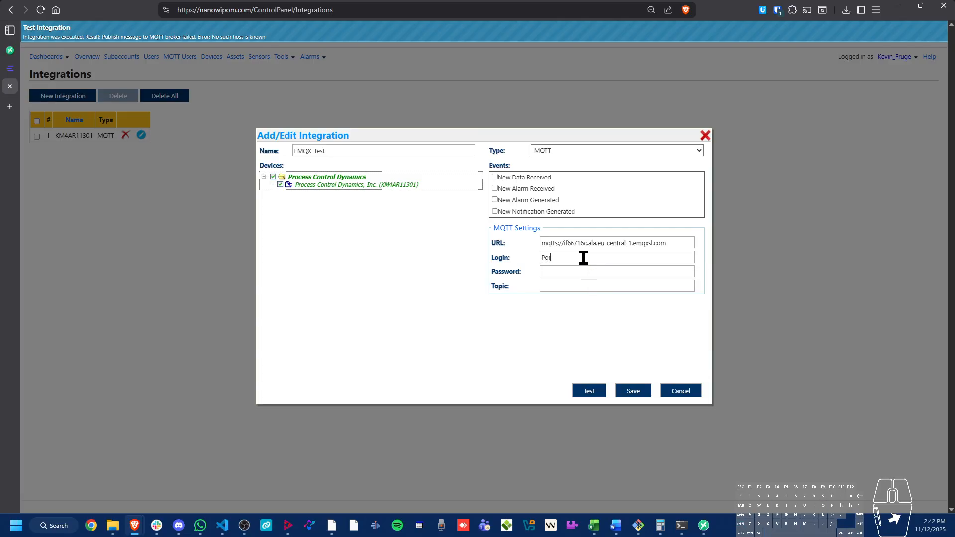
text(Machin)
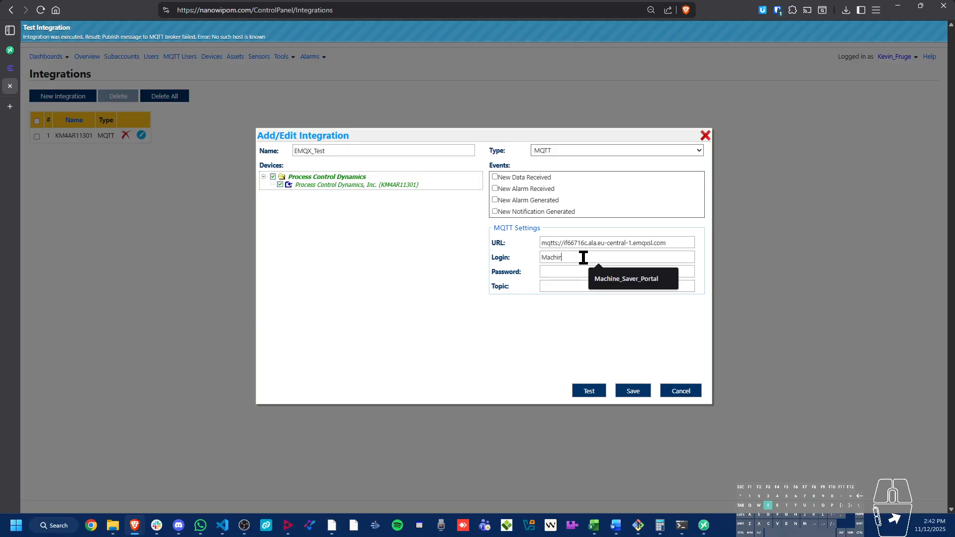
text(e_Saver_Portal)
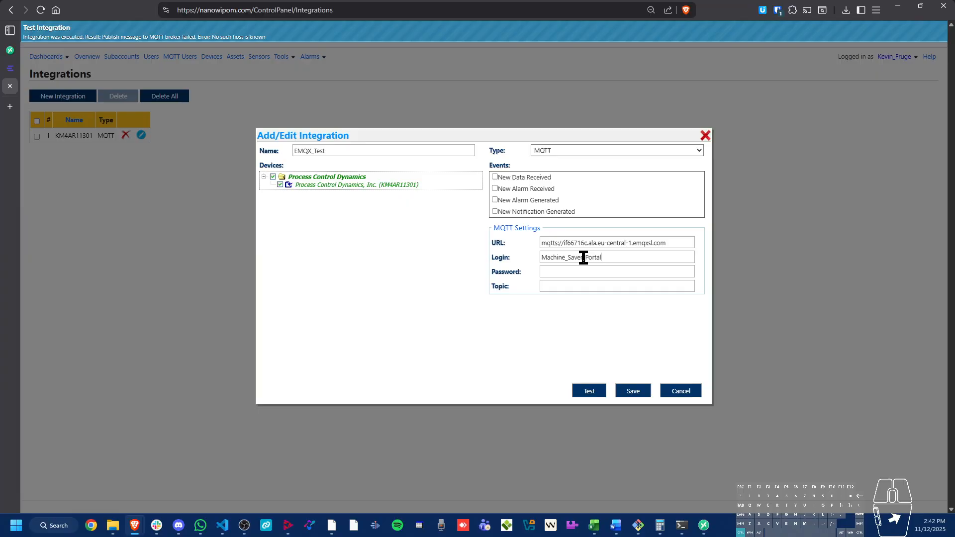
key(ctrl+a)
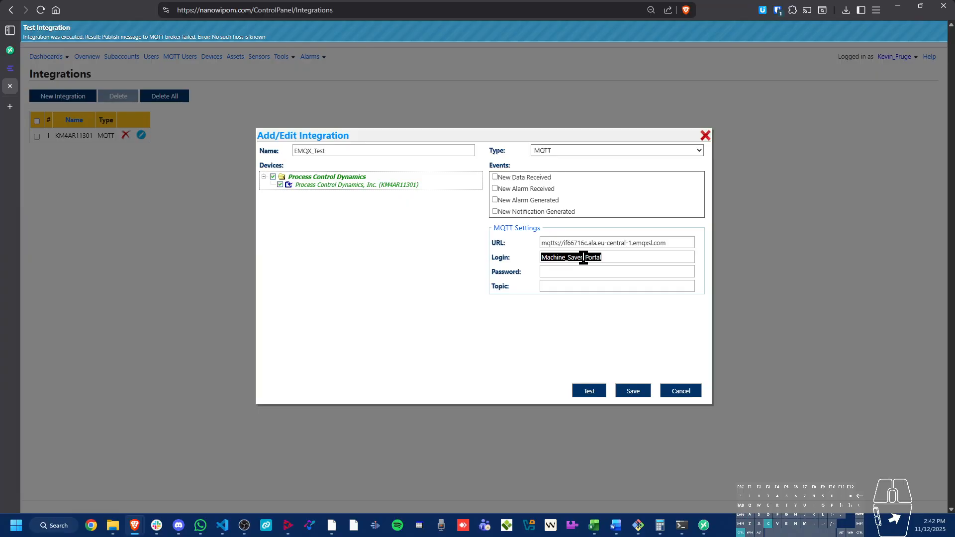
click(620, 272)
key(ctrl+v)
Set the MQTT topic to KM4AR11301 and enable the New Data Received event
click(590, 287)
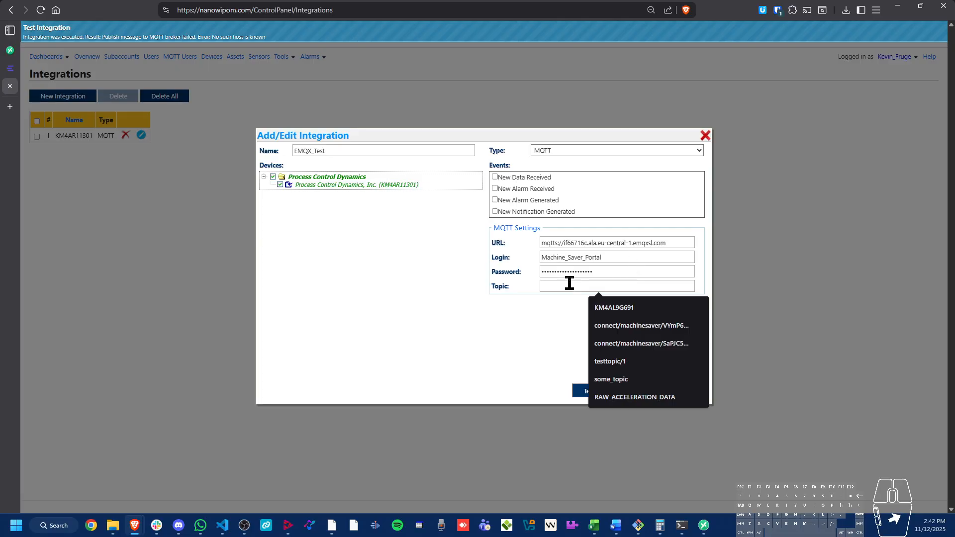
click(601, 301)
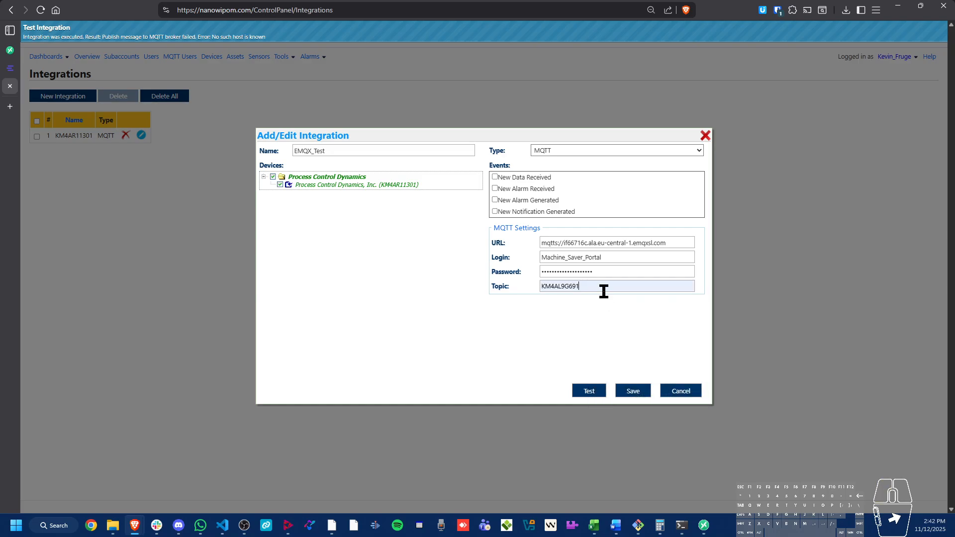
key(shift+Left)
key(shift+Left)
key(shift+Left)
key(shift+Left)
key(shift+Left)
key(shift+Left)
key(shift+Left)
text(4)
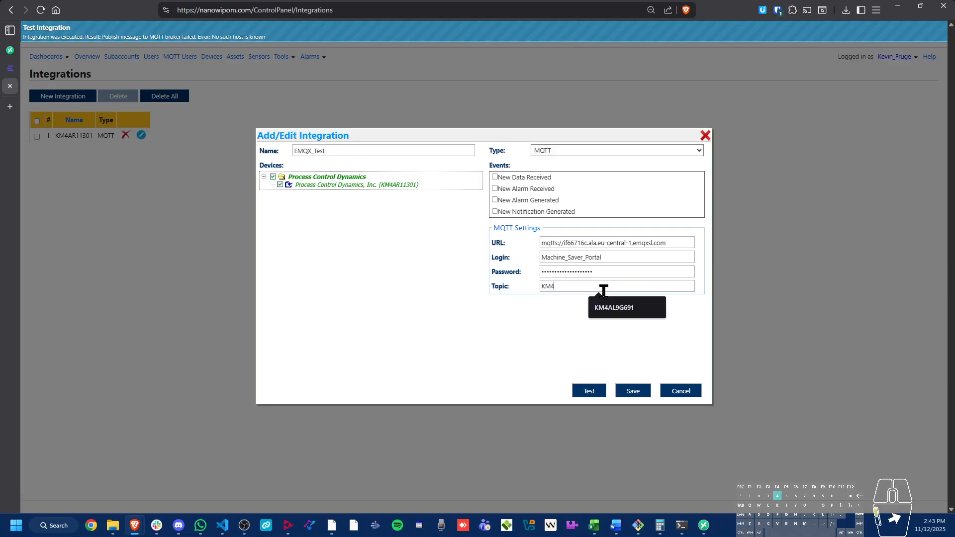
text(AR11301)
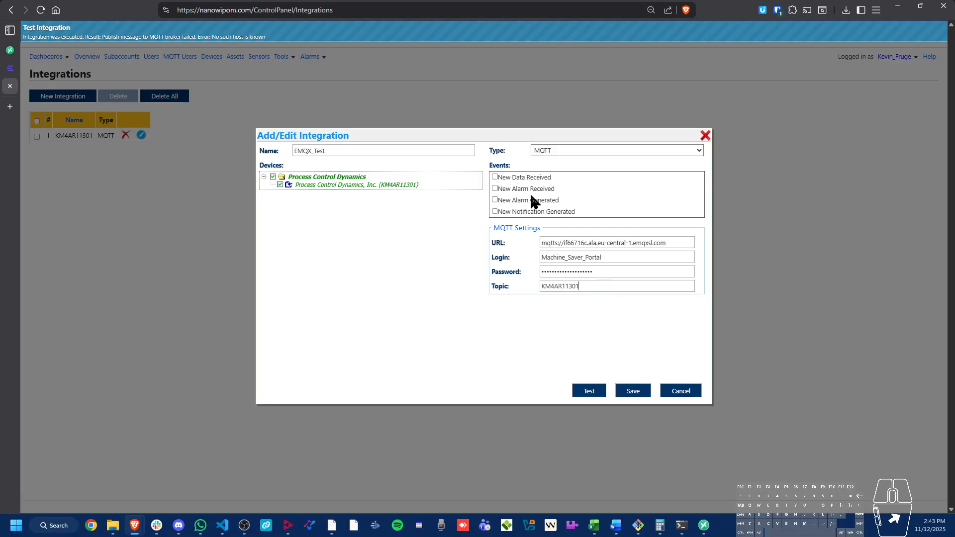
click(495, 176)
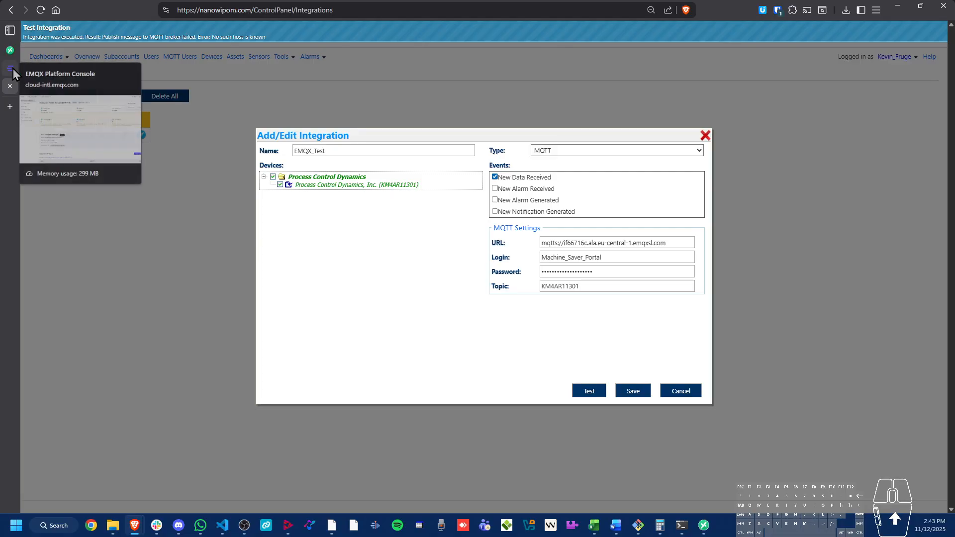
Run the integration test and examine the received message in the EMQX deployment's online test
click(591, 392)
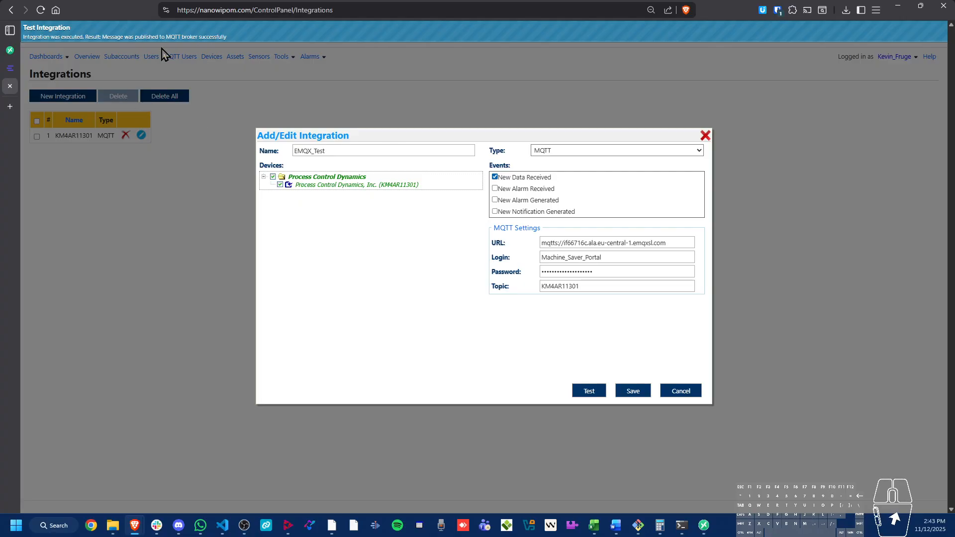
click(10, 68)
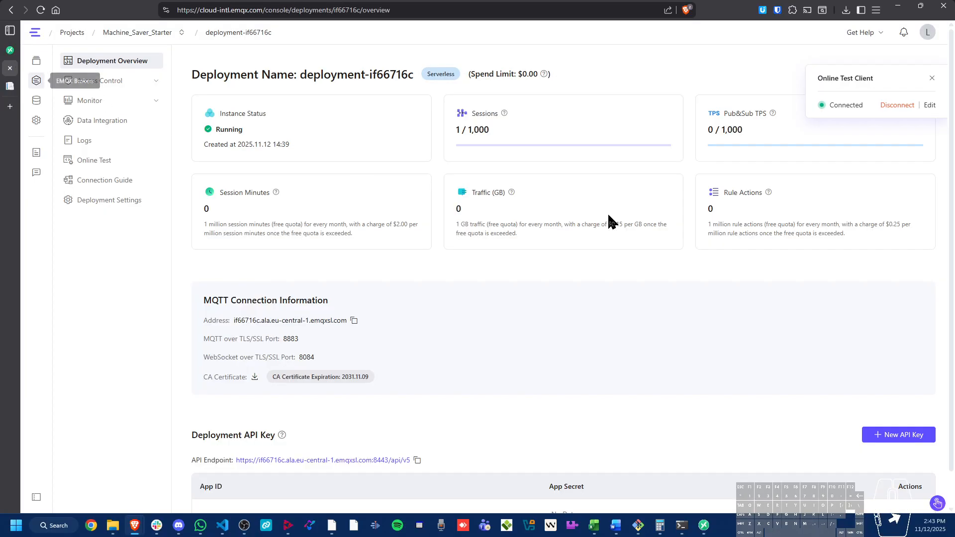
click(100, 159)
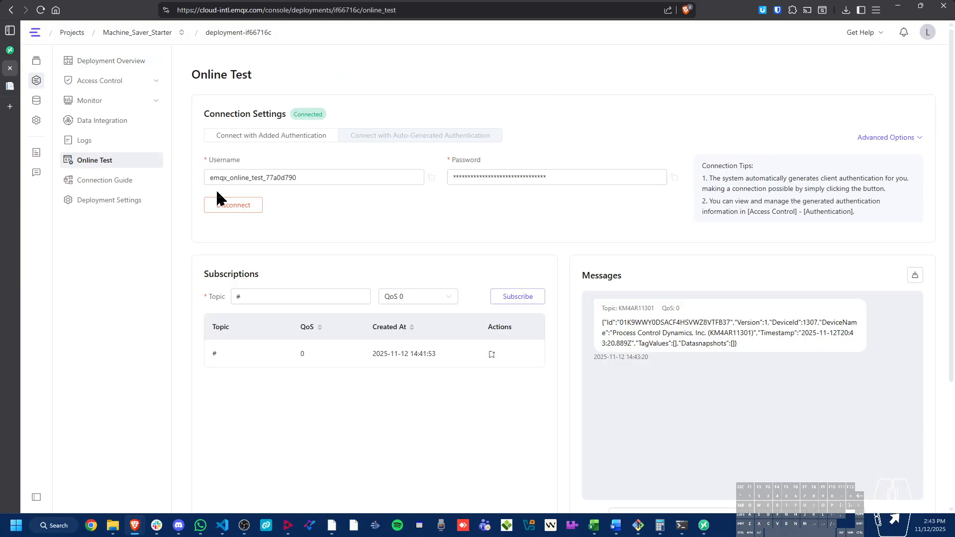
drag(747, 338, 582, 319)
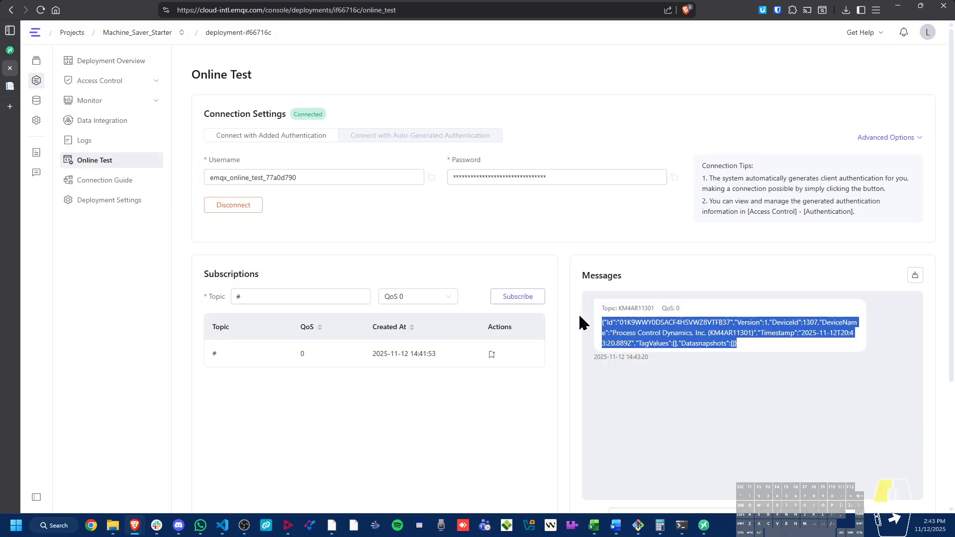
click(738, 344)
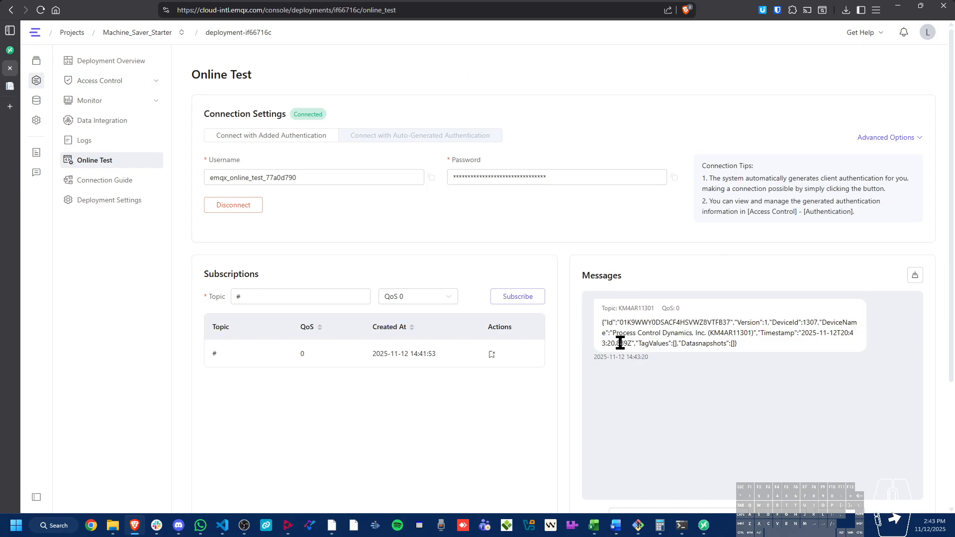
Open the deployment's access control authentication list and move the Online Test Client pop-up clear of the add control
click(124, 83)
click(126, 102)
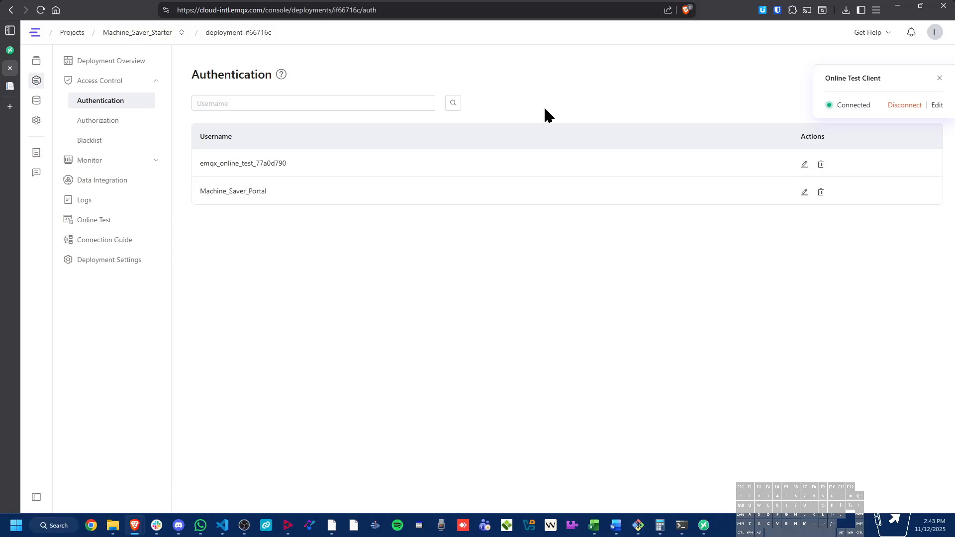
drag(885, 81, 894, 230)
Start a new authentication entry for the deployment with the username EMQX_MQTTX_APP
click(920, 104)
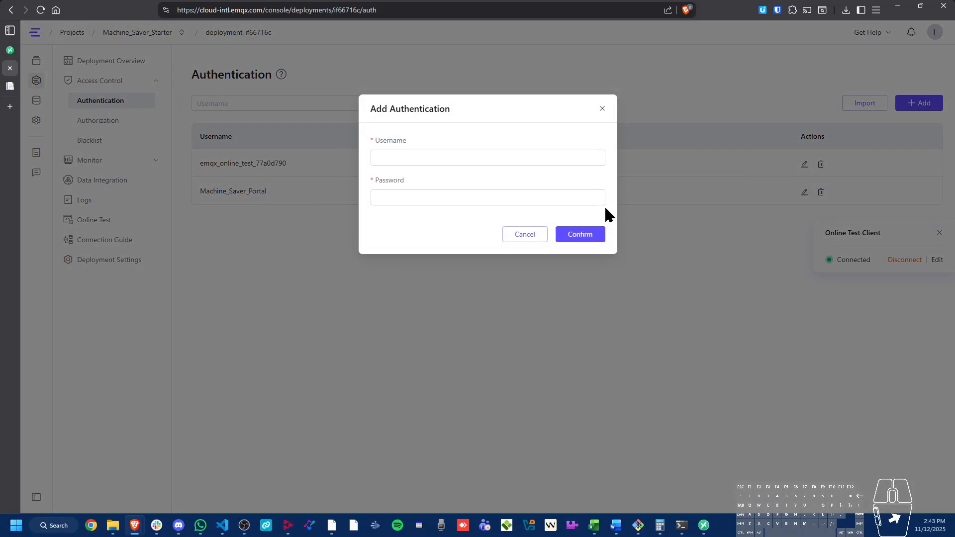
click(458, 156)
text(EMQX_)
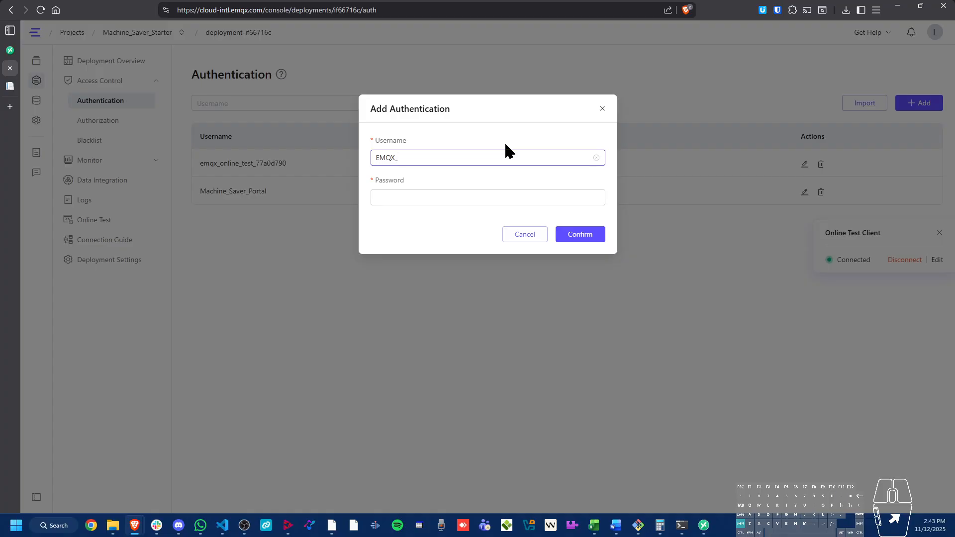
key(BackSpace)
text(MQTT_)
key(BackSpace)
text(X_APP)
Fill in the password of the new authentication entry and confirm the credentials
key(ctrl+a)
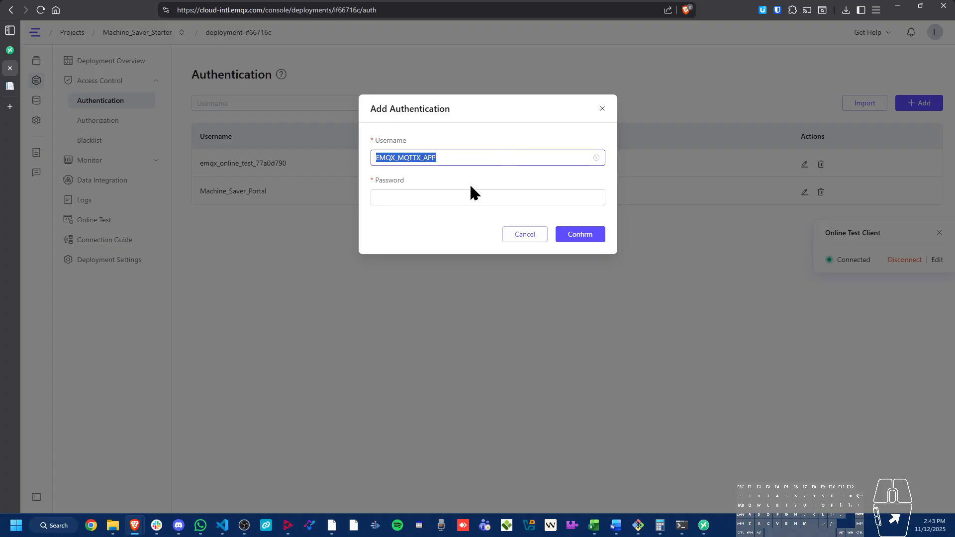
click(464, 197)
key(ctrl+v)
click(579, 235)
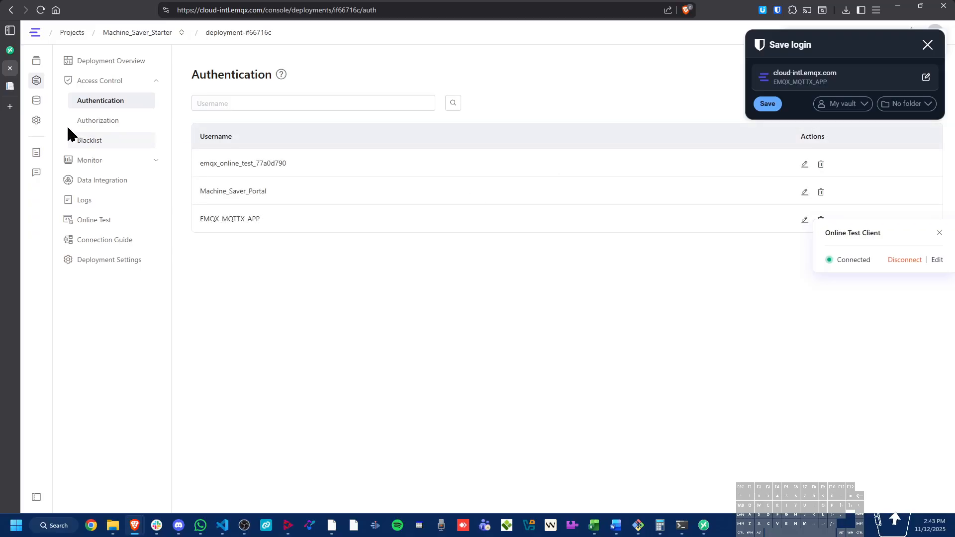
click(10, 89)
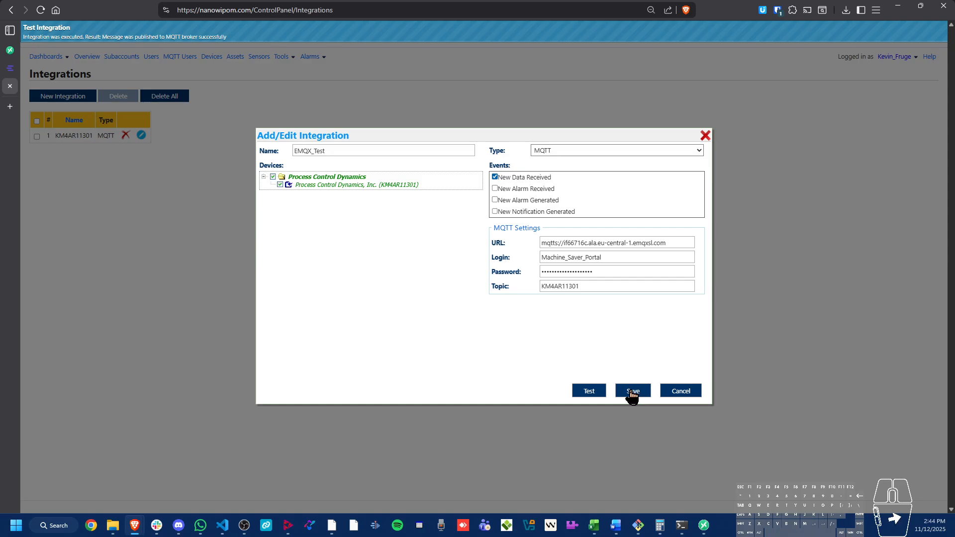
click(10, 68)
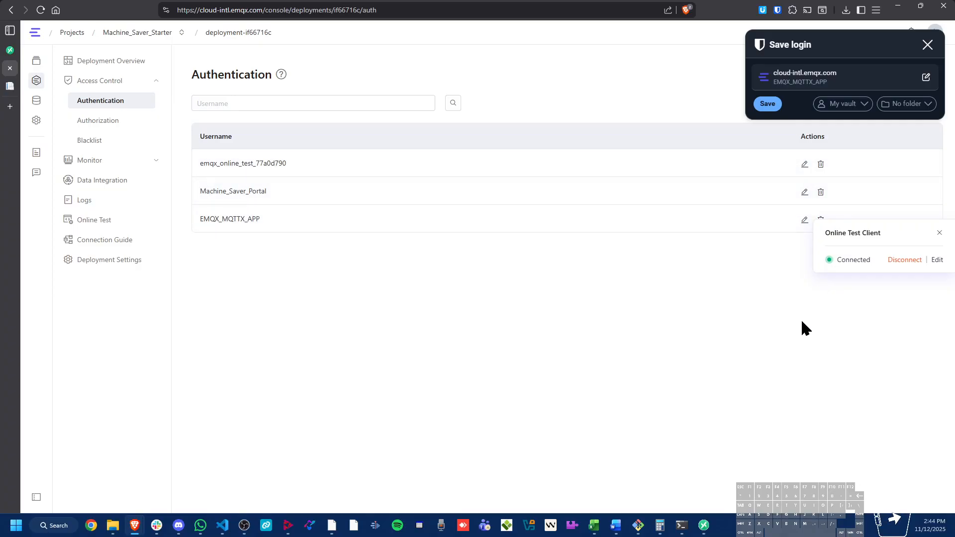
Switch to the MQTTX app and create a new connection named EMQX_Platform with the mqtts:// protocol
click(704, 525)
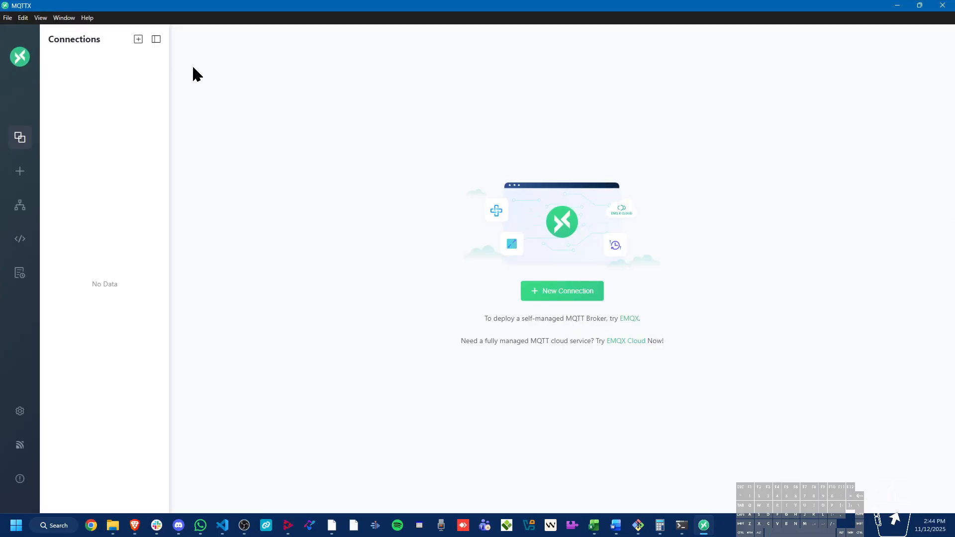
mouse_move(138, 46)
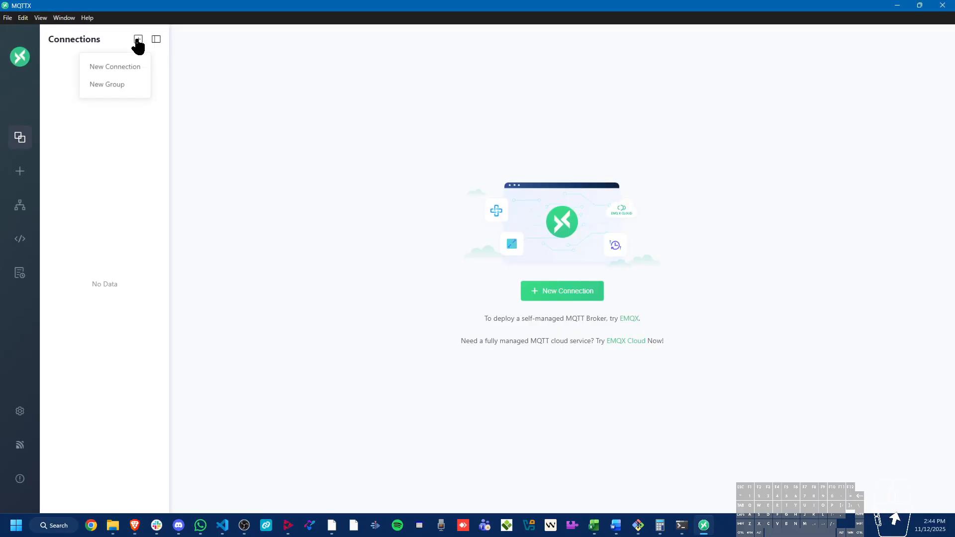
click(125, 69)
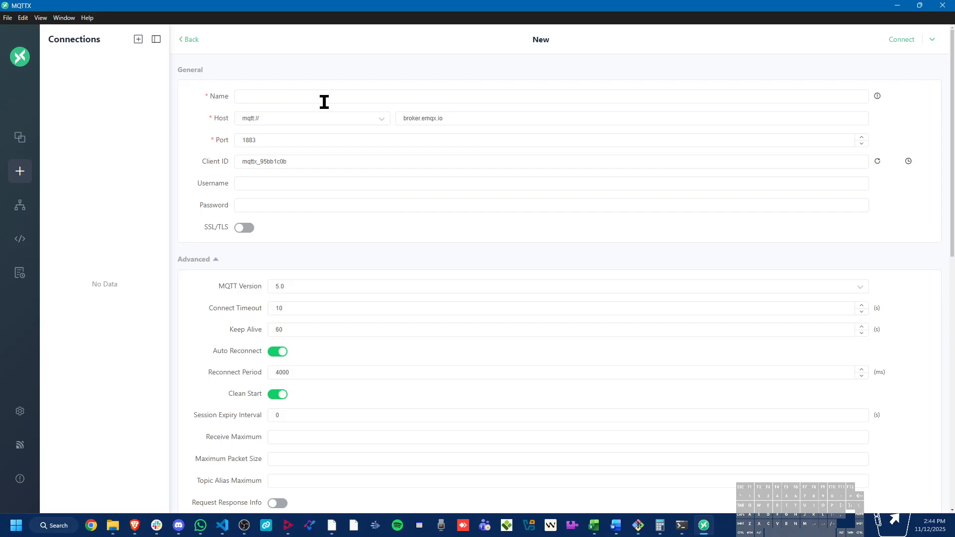
click(467, 99)
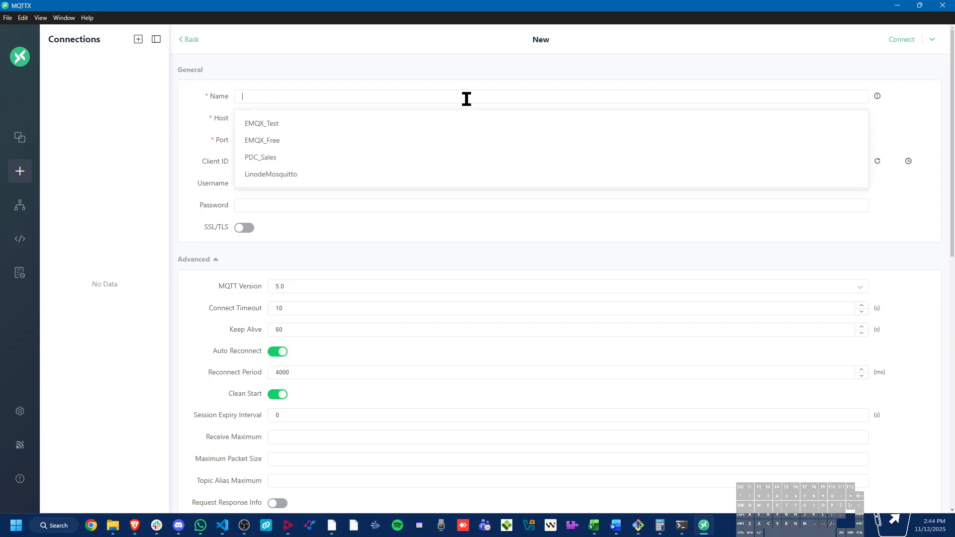
text(EMQX_)
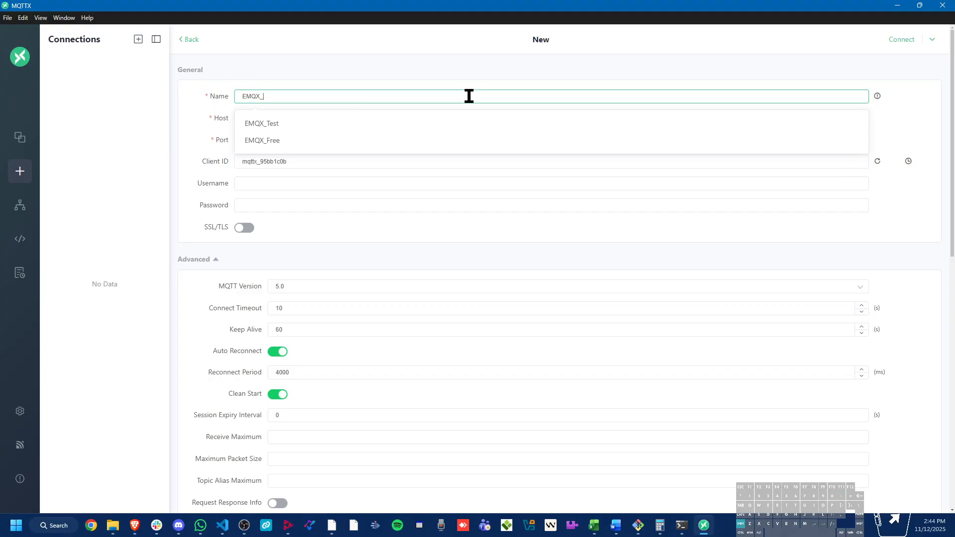
text(Pla)
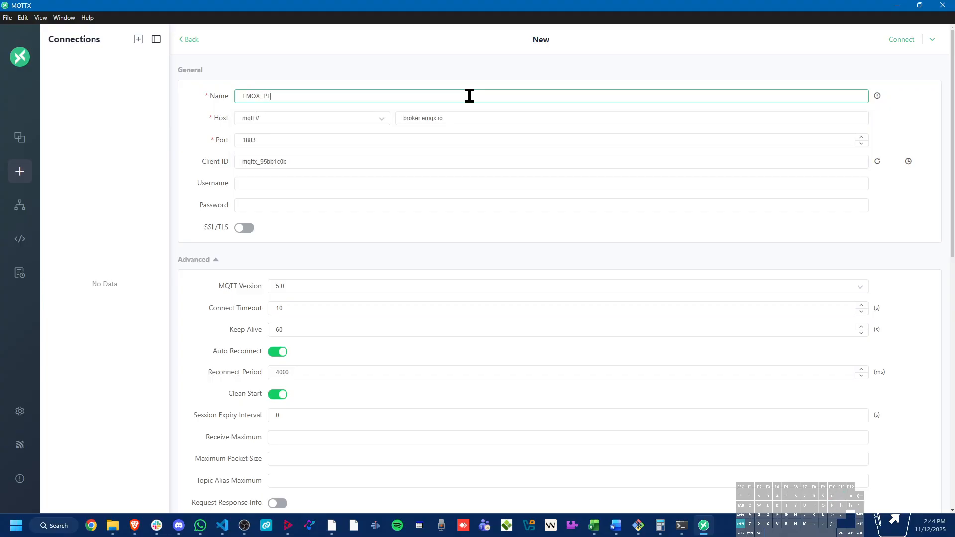
text(tform)
click(377, 121)
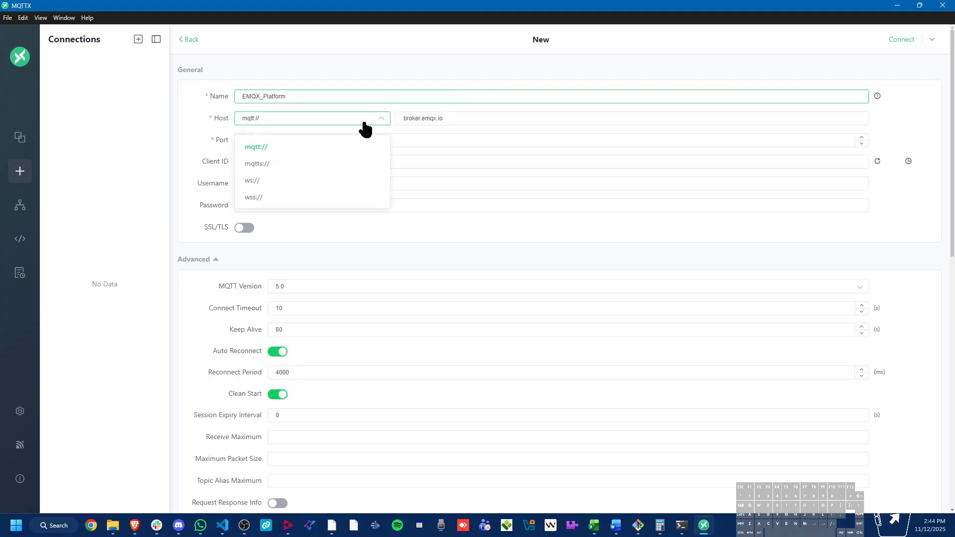
click(319, 165)
Set the connection's username to EMQX_MQTTX_APP, fill in the password, and set the port to 8883
click(347, 184)
text(EMQX_MQTTX_APP)
click(350, 204)
key(ctrl+v)
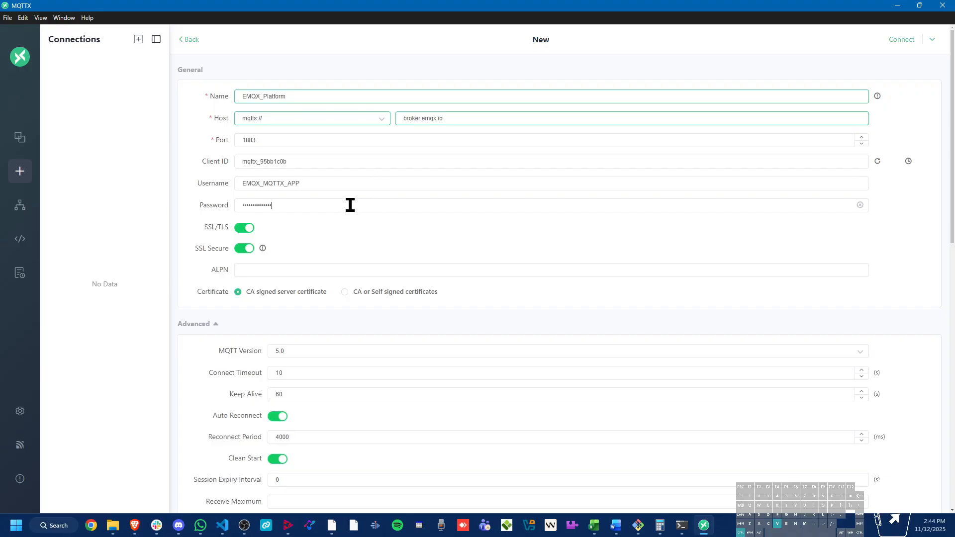
double_click(312, 141)
text(8883)
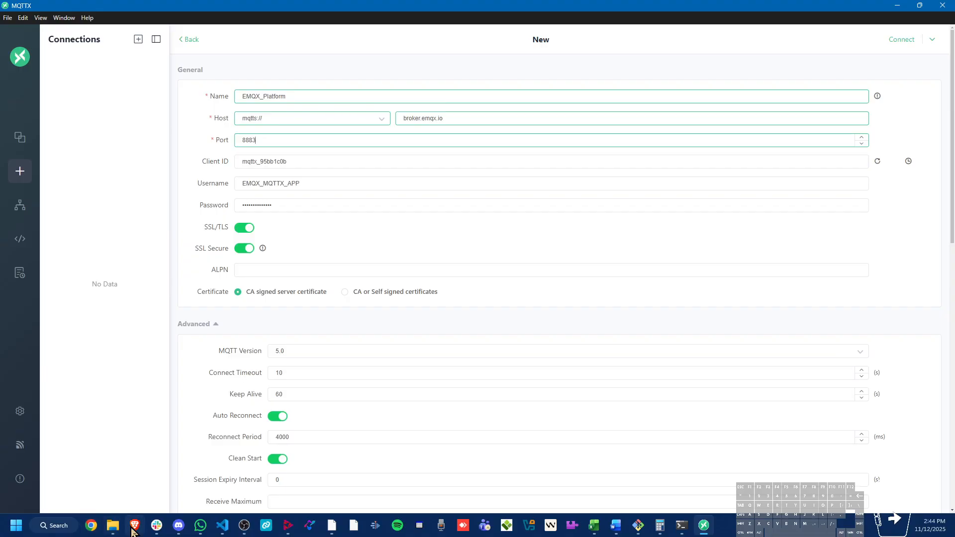
Copy the broker address from the EMQX deployment overview and set the MQTTX connection's host to if66716c.ala.eu-central-1.emqxsl.com
mouse_move(135, 526)
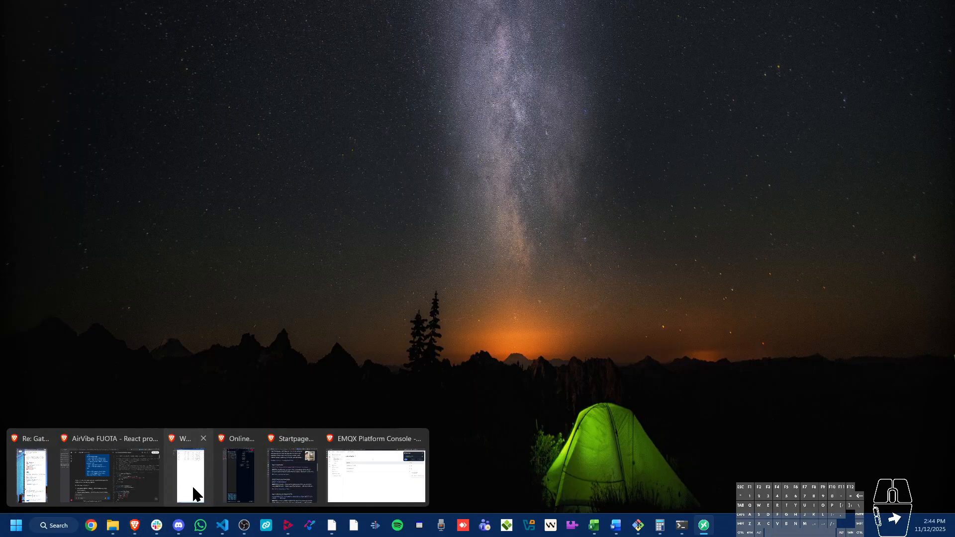
mouse_move(368, 472)
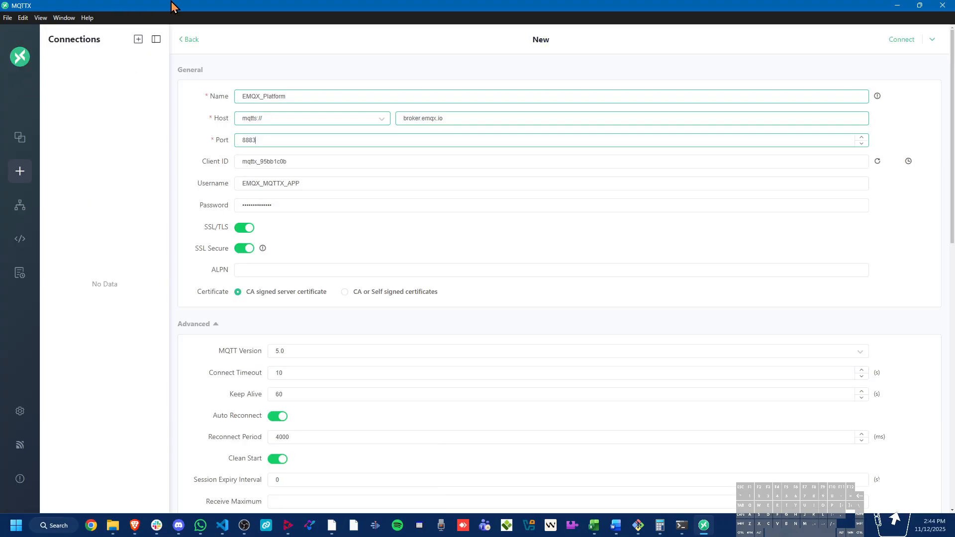
click(897, 5)
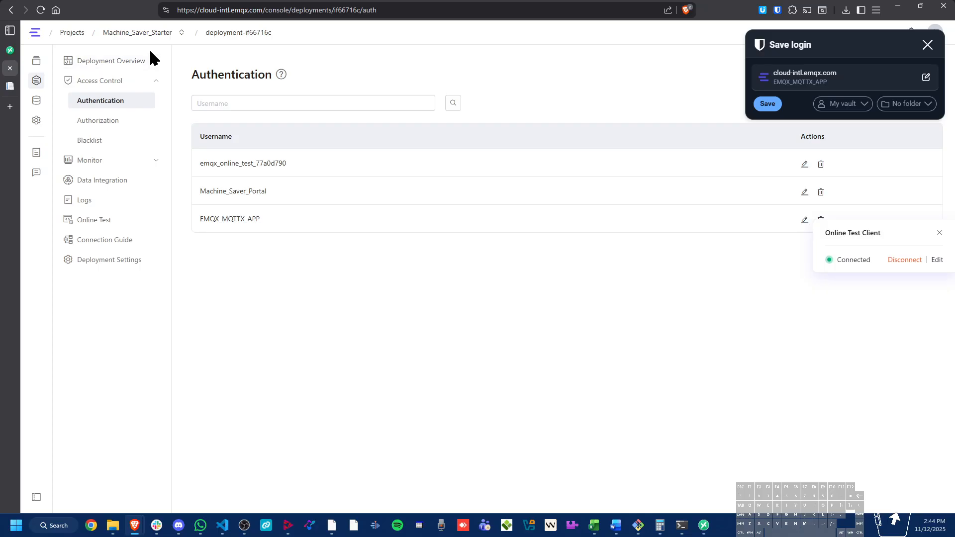
click(110, 63)
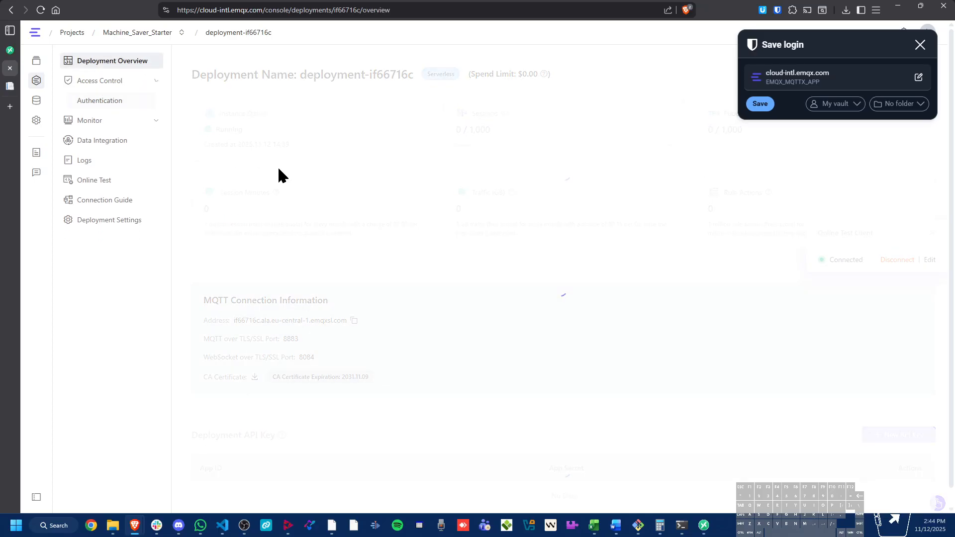
click(354, 321)
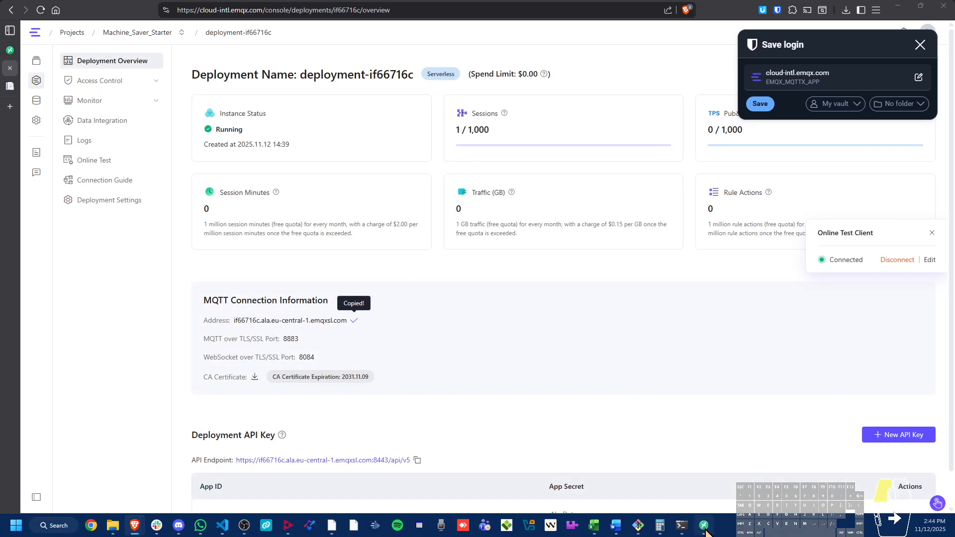
click(703, 525)
triple_click(457, 116)
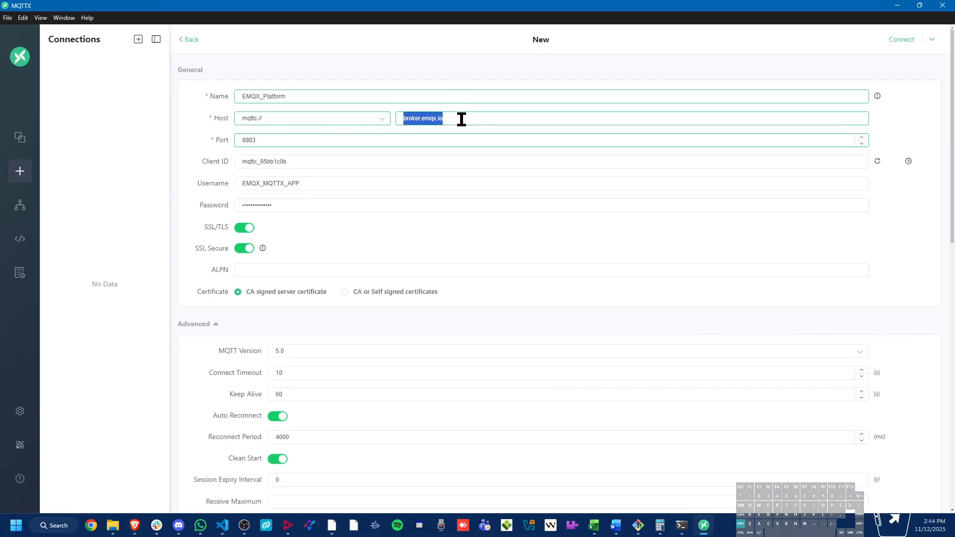
key(ctrl+v)
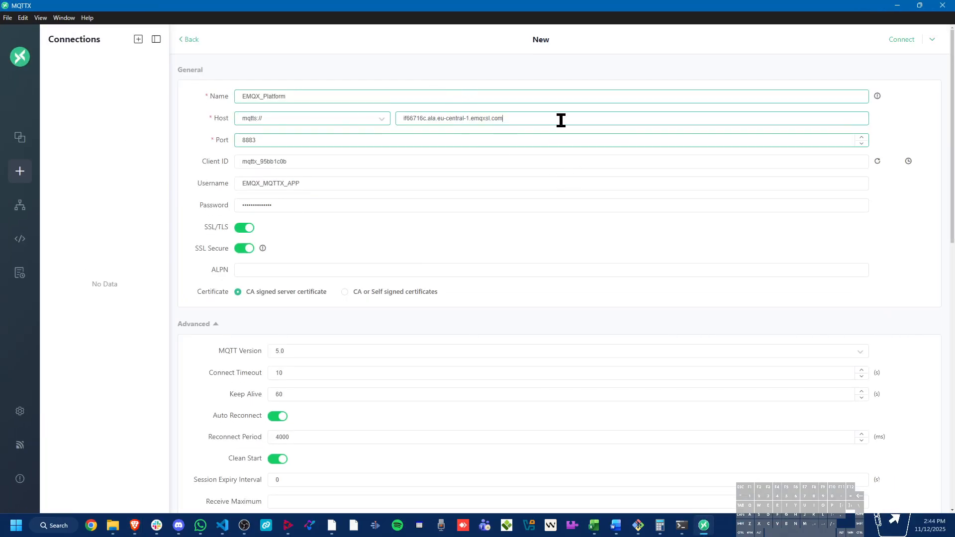
click(545, 119)
Review the remaining connection settings, collapse the Advanced and Last Will and Testament sections, and connect to the broker
scroll(539, 122, down, 1)
scroll(307, 183, down, 4)
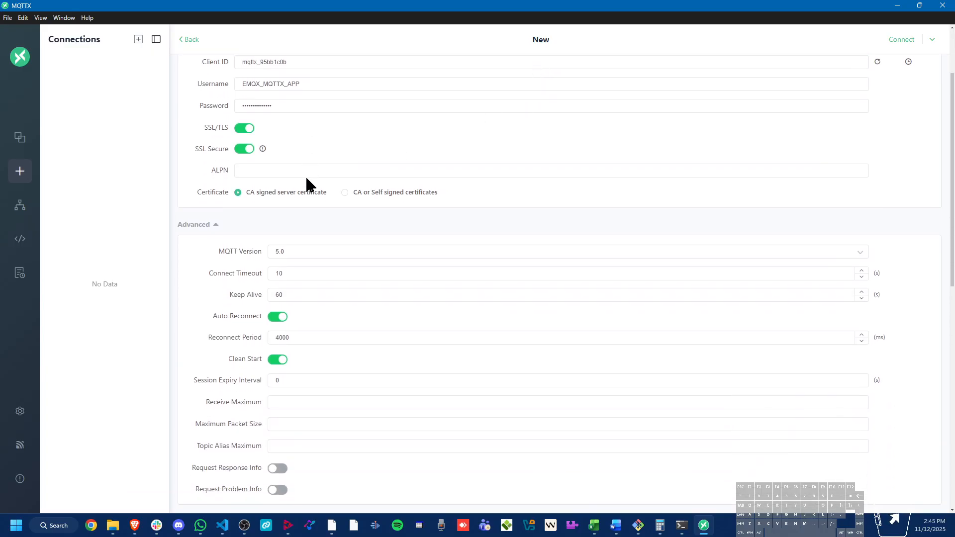
scroll(318, 188, down, 5)
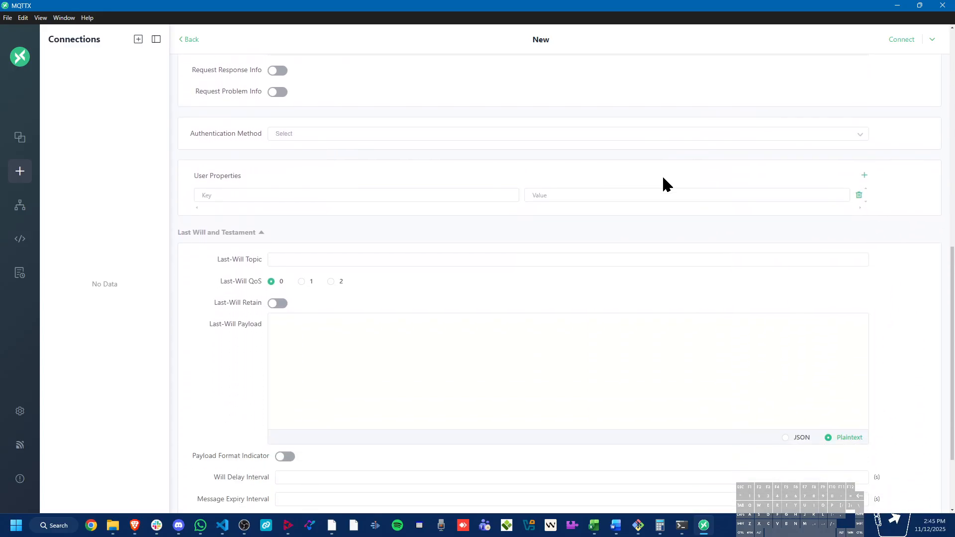
scroll(817, 239, down, 2)
scroll(807, 234, up, 12)
scroll(806, 235, up, 1)
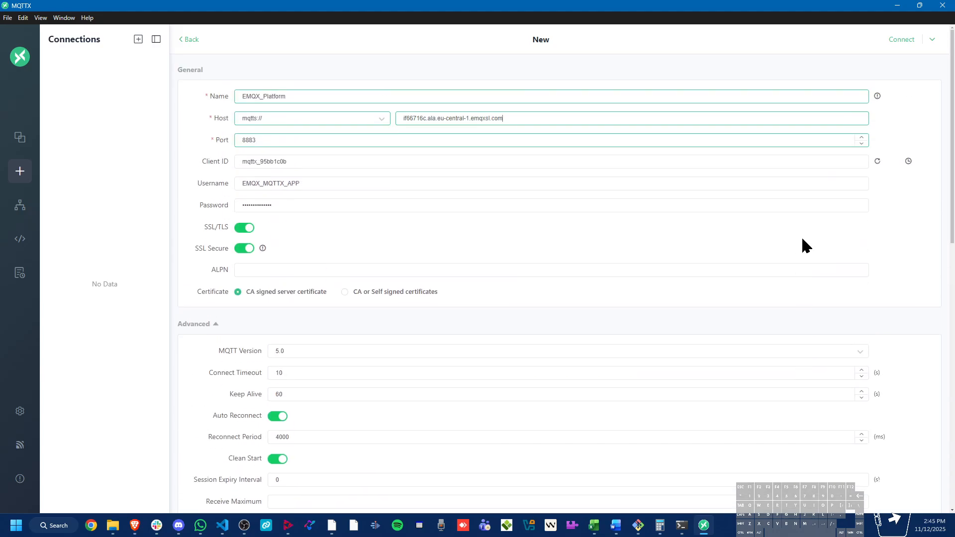
click(209, 324)
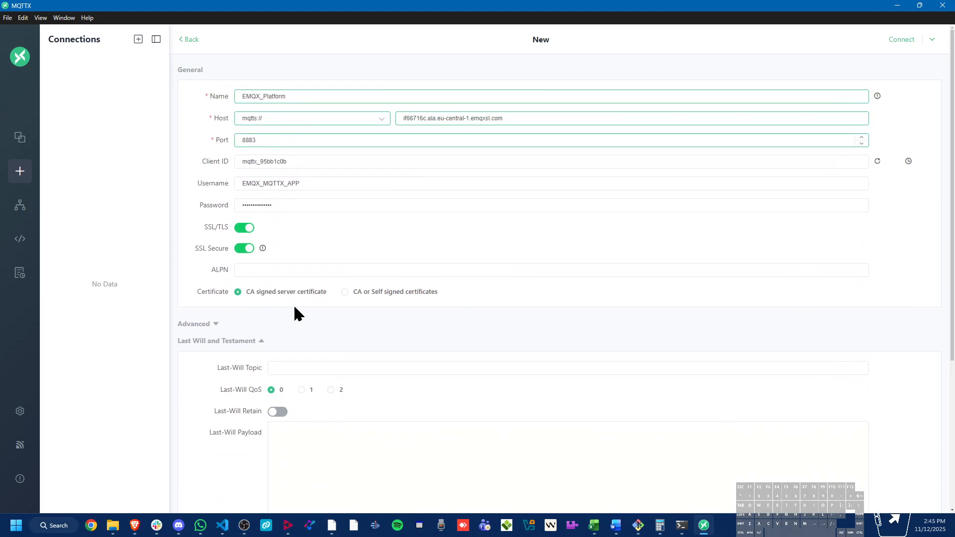
click(261, 341)
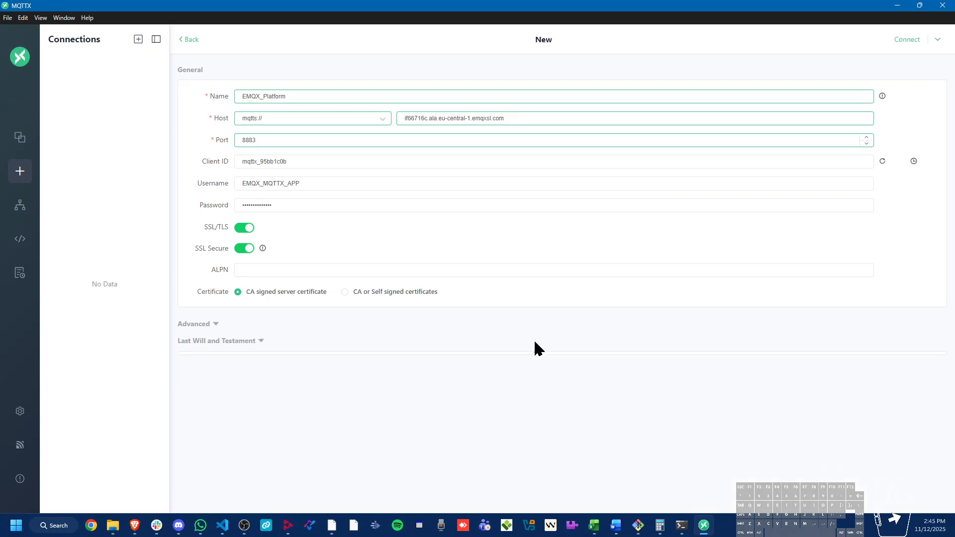
click(906, 39)
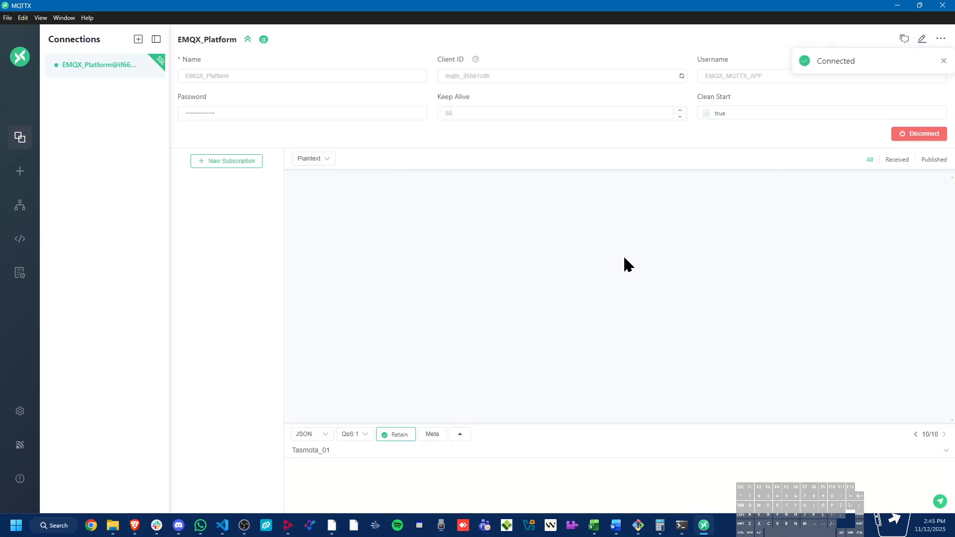
Add a subscription to the topic # with QoS 0 on the EMQX_Platform connection
click(223, 69)
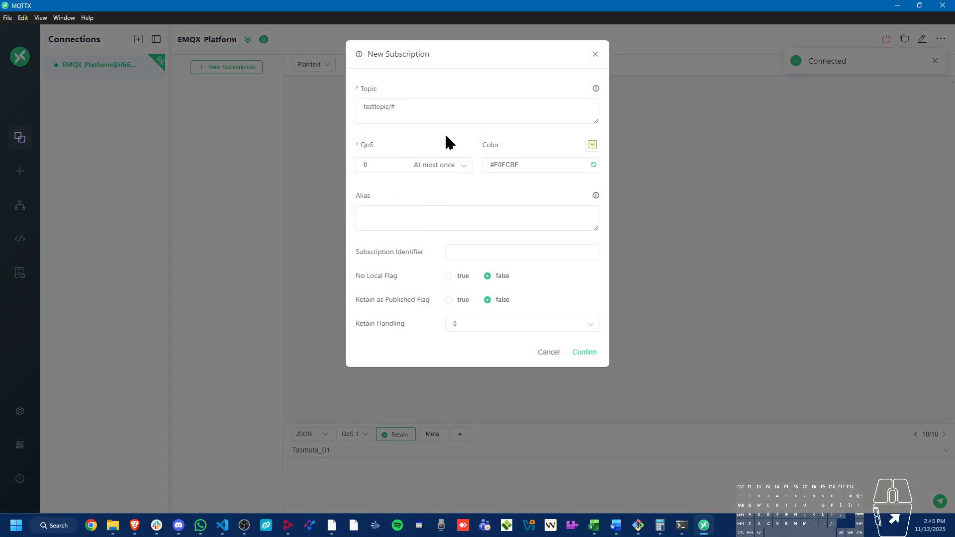
click(427, 106)
drag(426, 107, 365, 104)
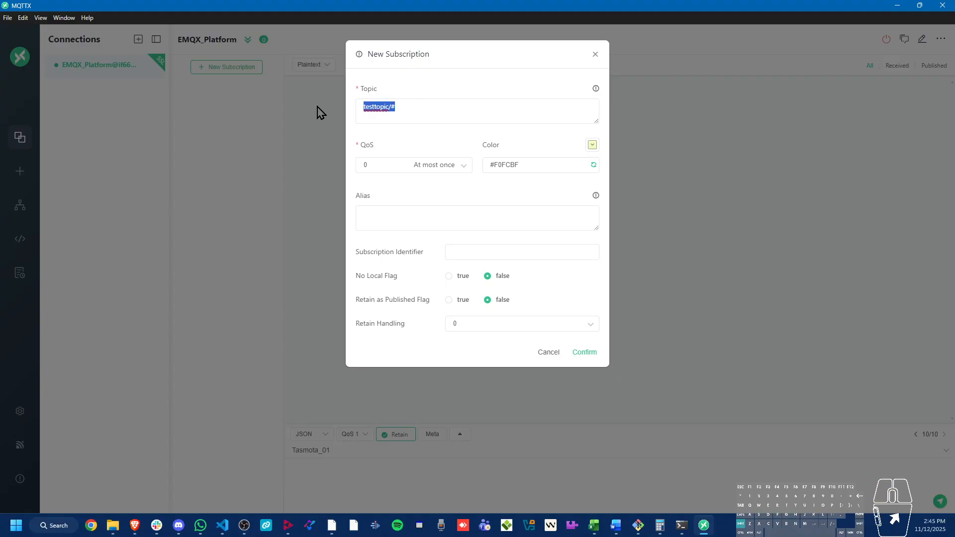
text(#)
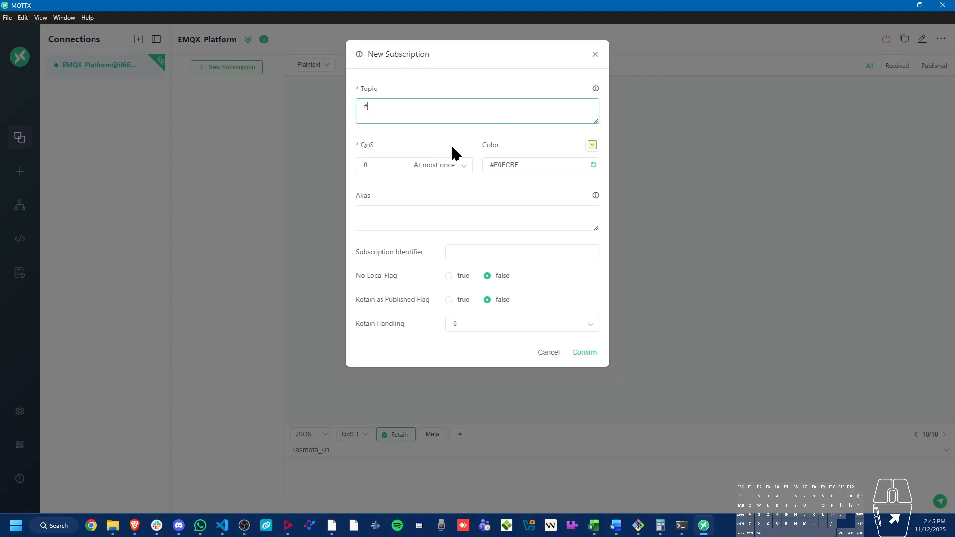
click(587, 358)
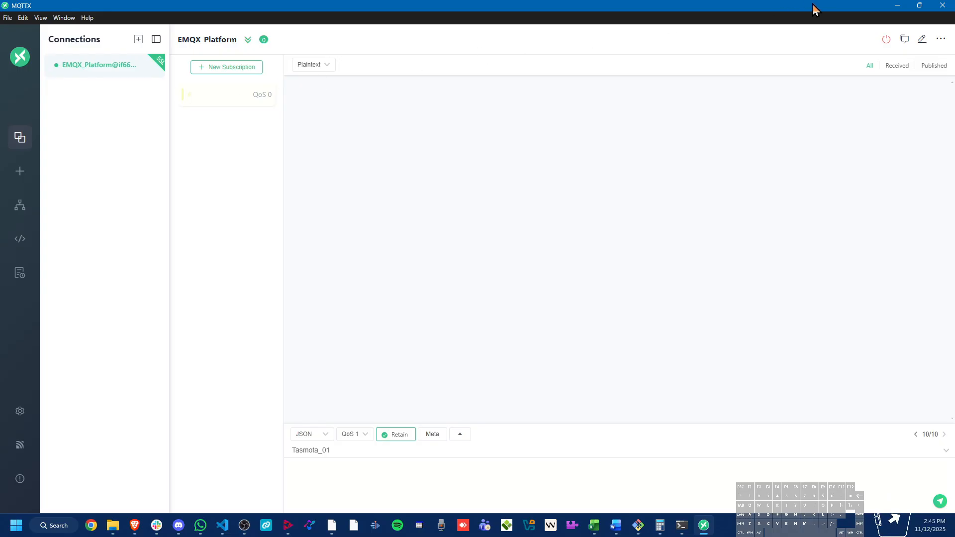
Switch to the portal in the browser, run the MQTT integration test, and return to the EMQX deployment overview
click(898, 6)
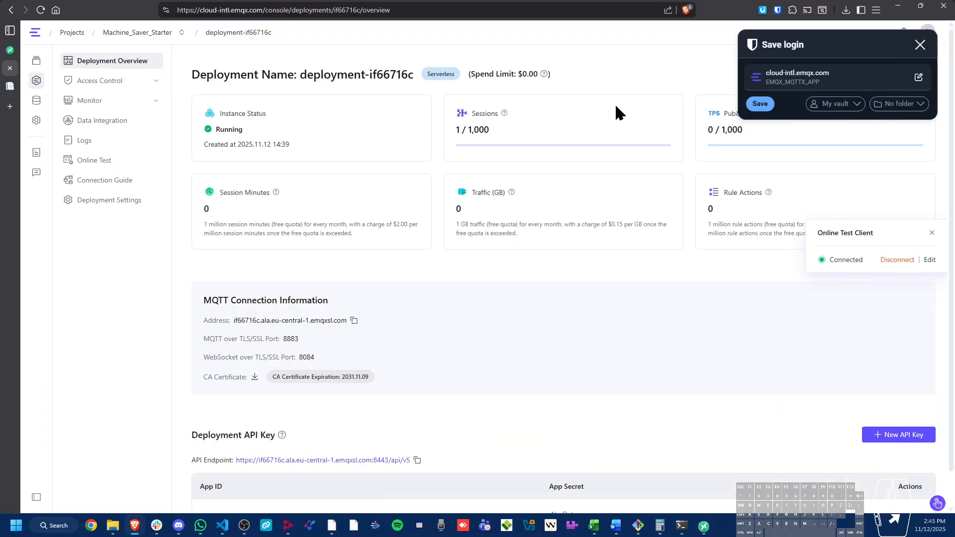
click(10, 87)
click(591, 393)
click(11, 68)
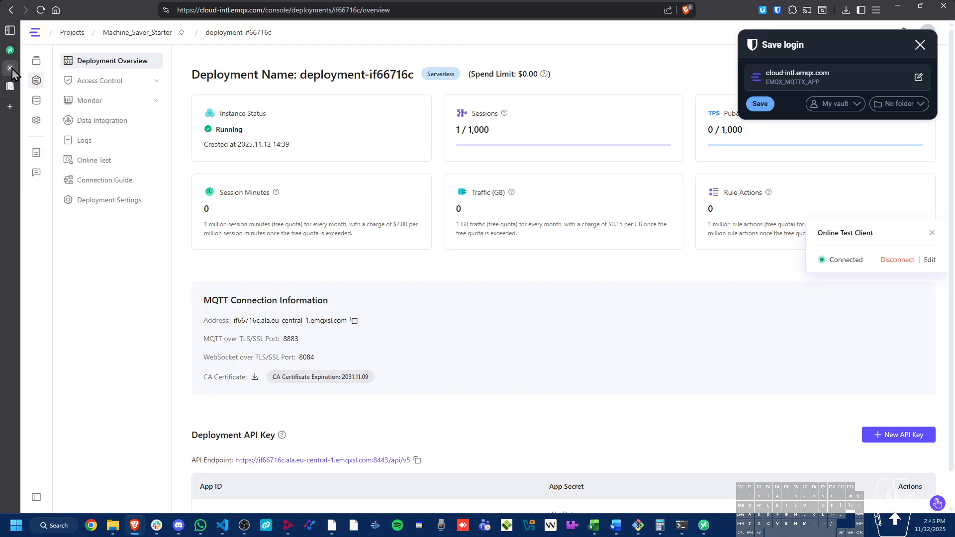
Open the deployment's Online Test page to check its received messages, then switch to MQTTX and examine the received test payload
click(113, 166)
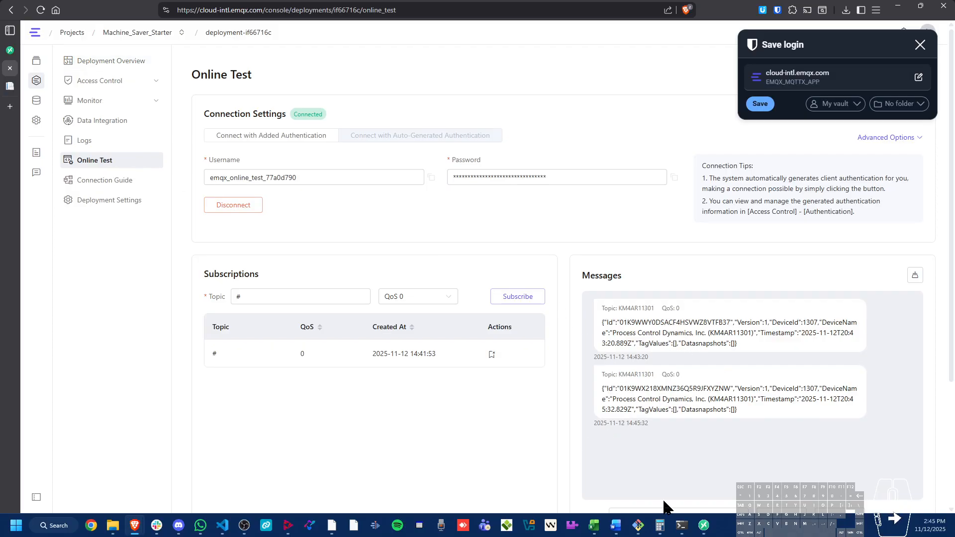
click(703, 526)
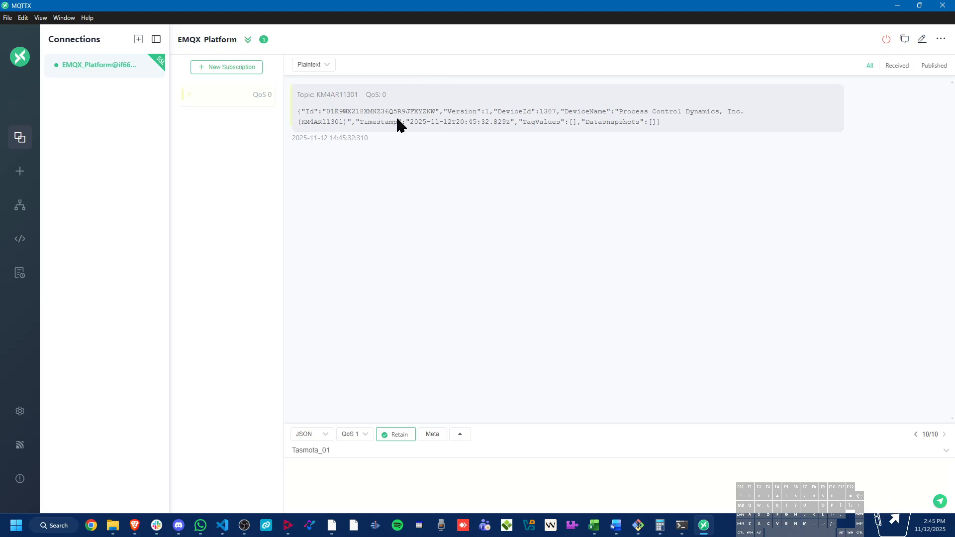
drag(661, 122, 301, 114)
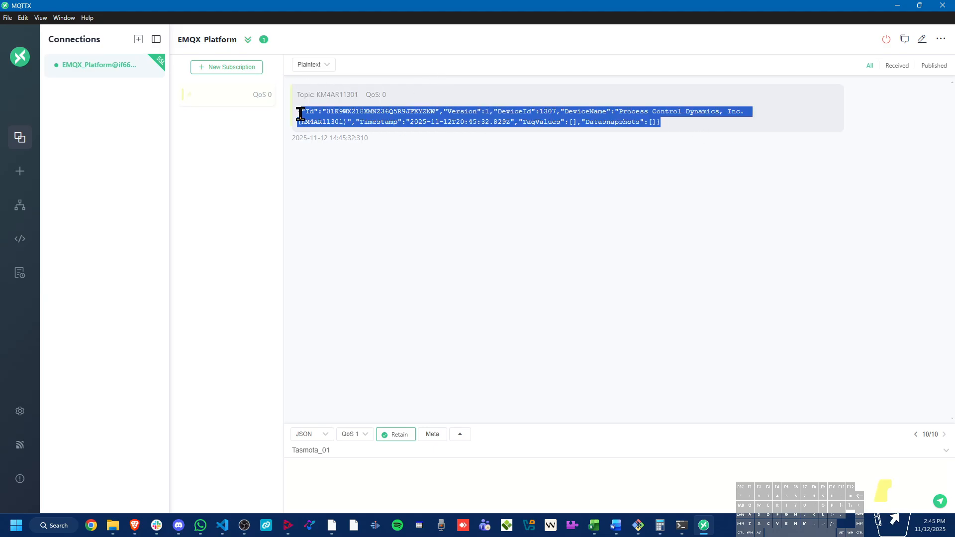
click(301, 114)
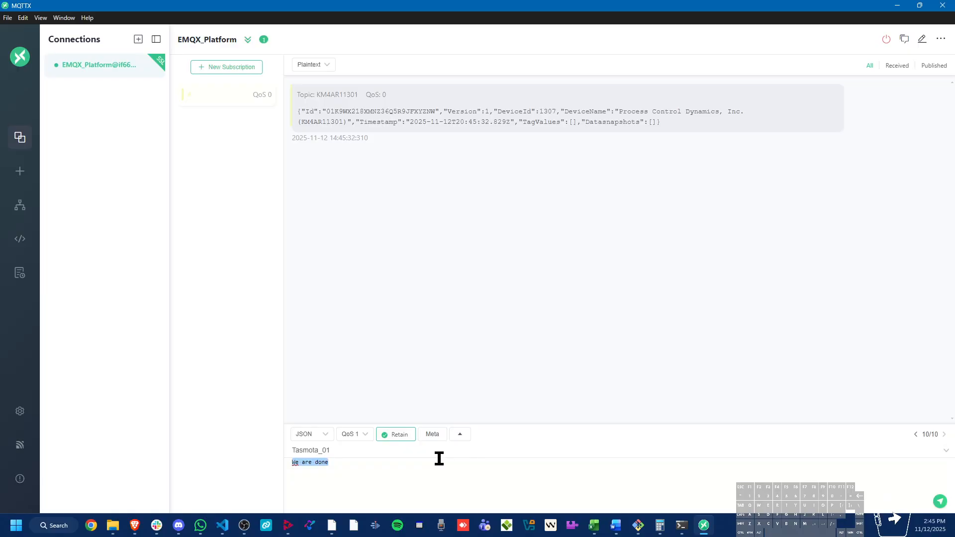
Replace the message payload with the JSON {"message":"Complete"} and publish it to the topic Tasmota_01
text({We are done)
key(shift+Return)
text("message")
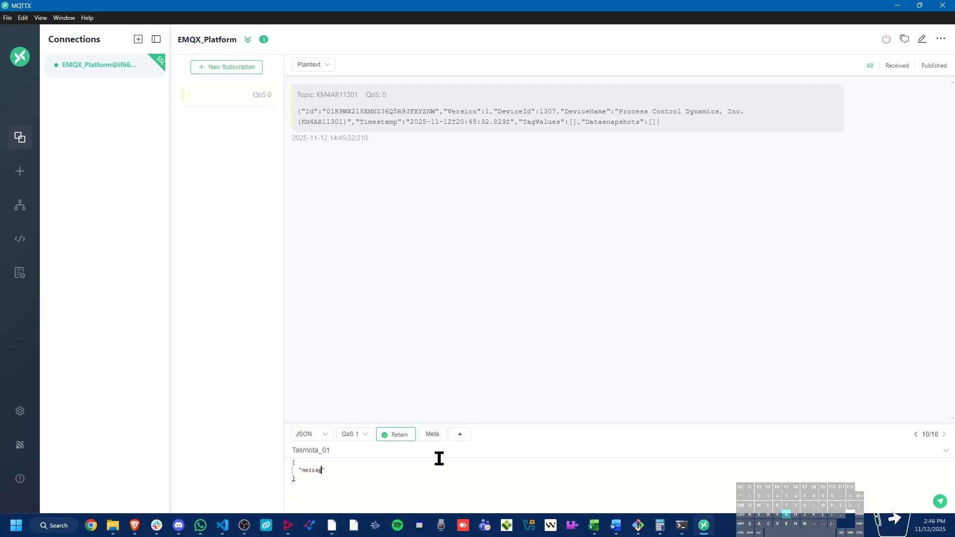
text(:"c)
text(omplete)
click(940, 501)
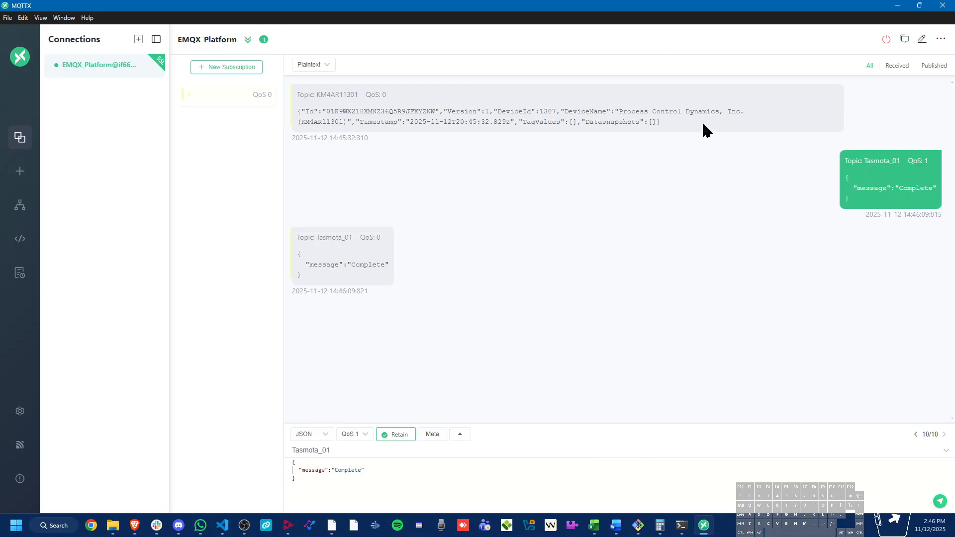
Return to the EMQX Online Test page in the browser and check its message list for the Tasmota_01 message
click(898, 5)
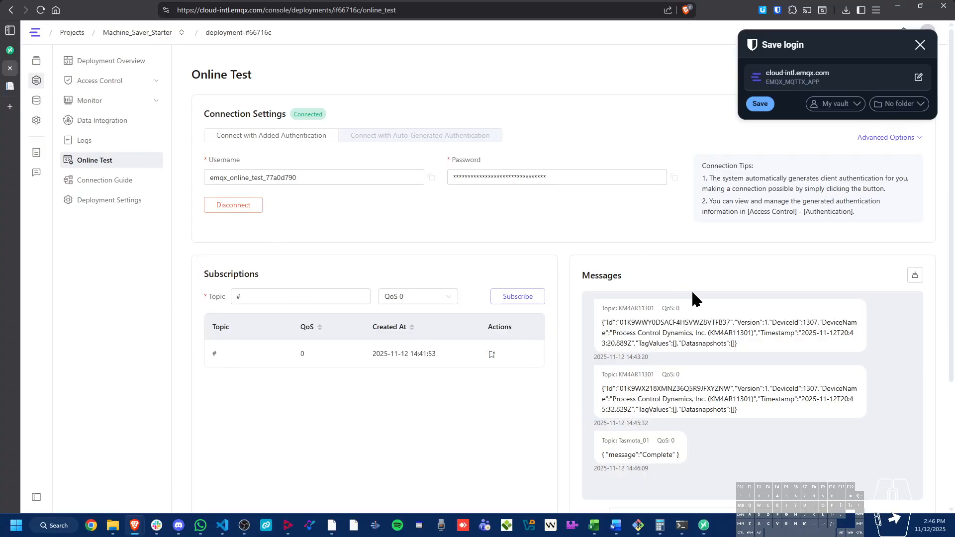
scroll(739, 390, down, 3)
double_click(622, 305)
click(742, 313)
scroll(393, 255, up, 3)
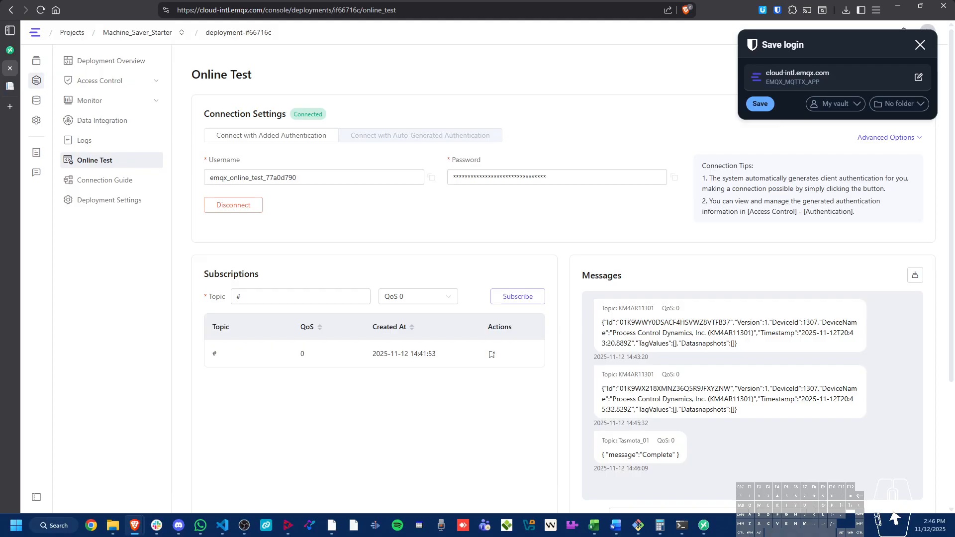